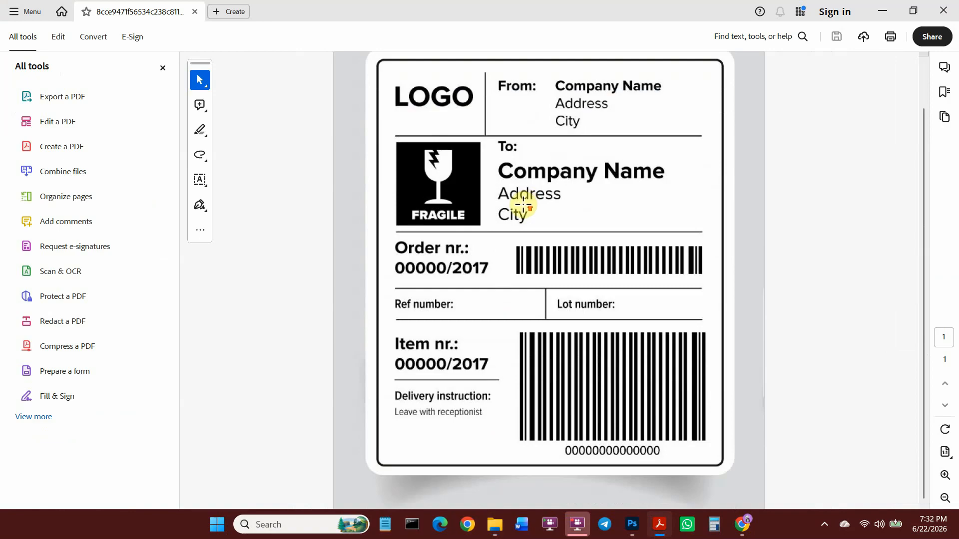
View the file properties of 8cce9471f56534c238c811380cec1d2b.pdf in the Downloads folder of File Explorer, then close them
scroll(523, 205, up, 1)
click(951, 6)
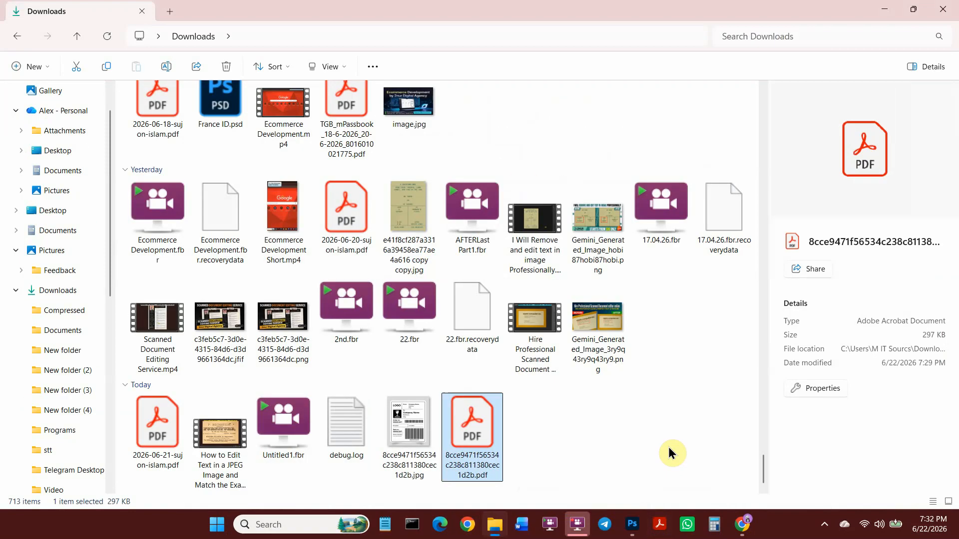
right_click(491, 419)
click(534, 270)
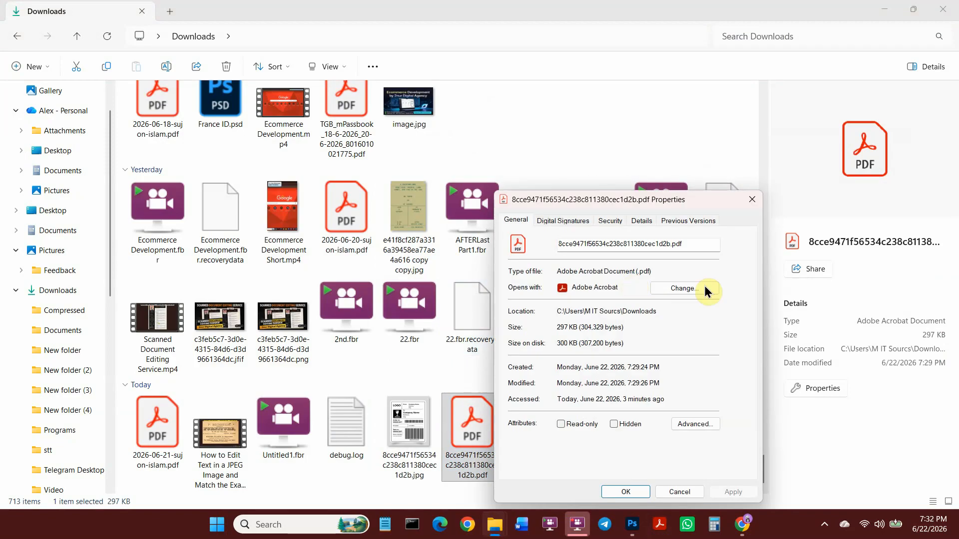
drag(630, 272, 660, 272)
drag(686, 241, 670, 261)
click(752, 199)
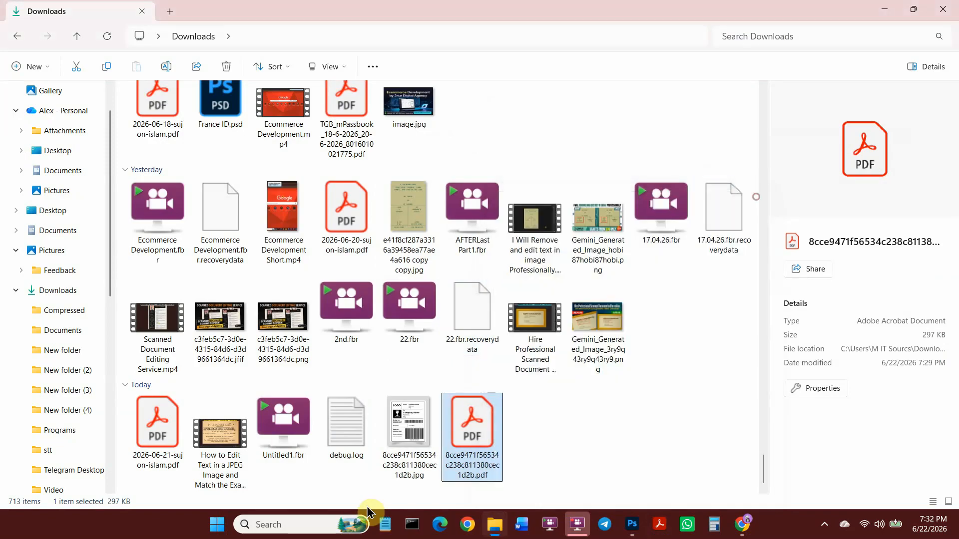
Search Google in Chrome for "edit pdf" and open Sejda's online PDF editor
click(741, 524)
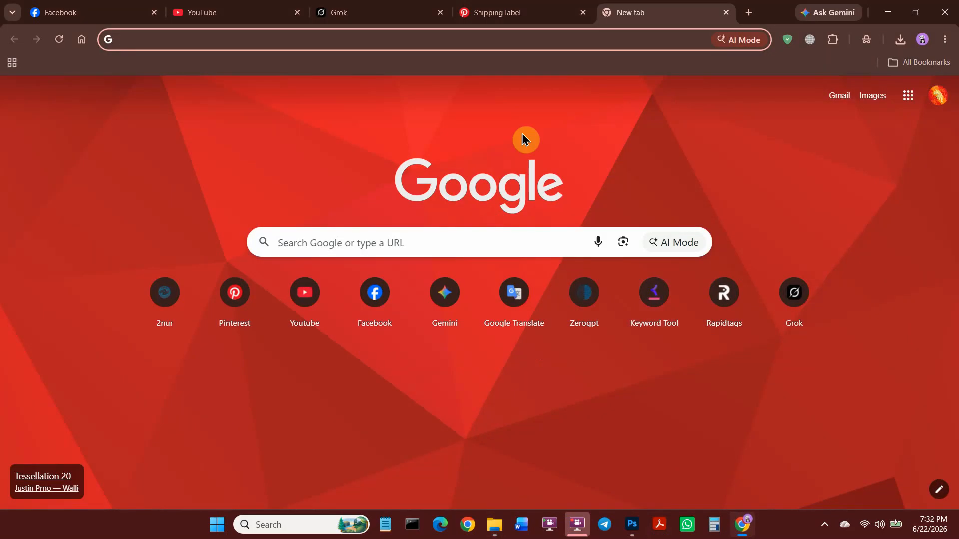
click(316, 241)
text(e)
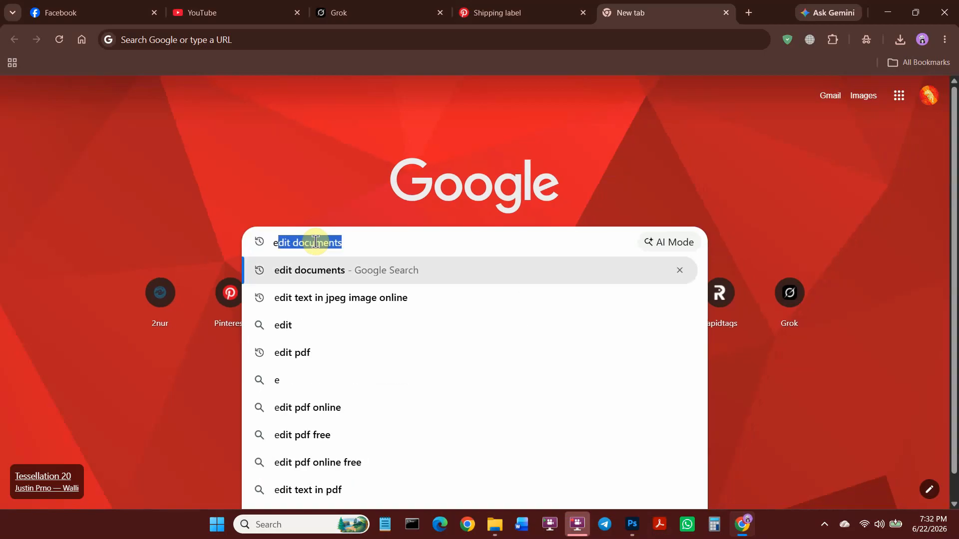
text(dit pdf)
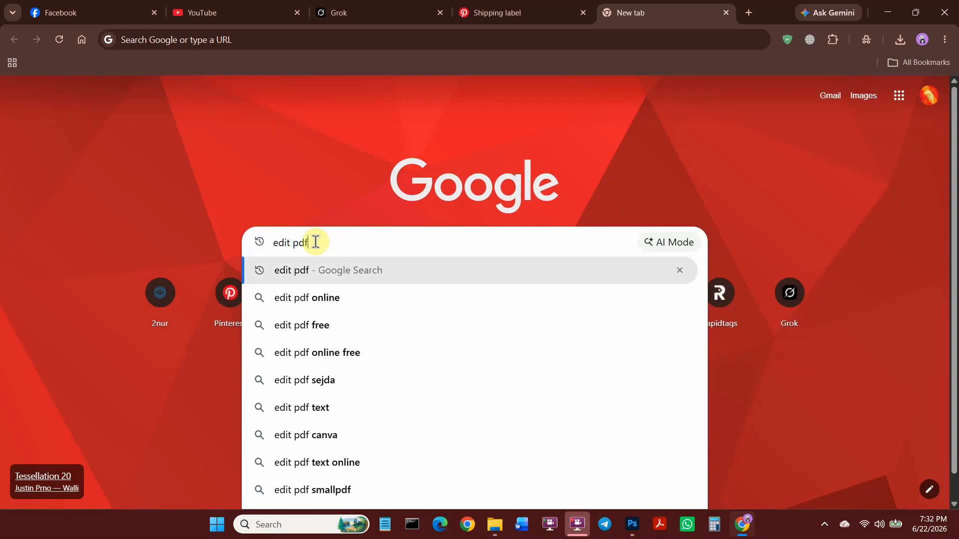
key(Return)
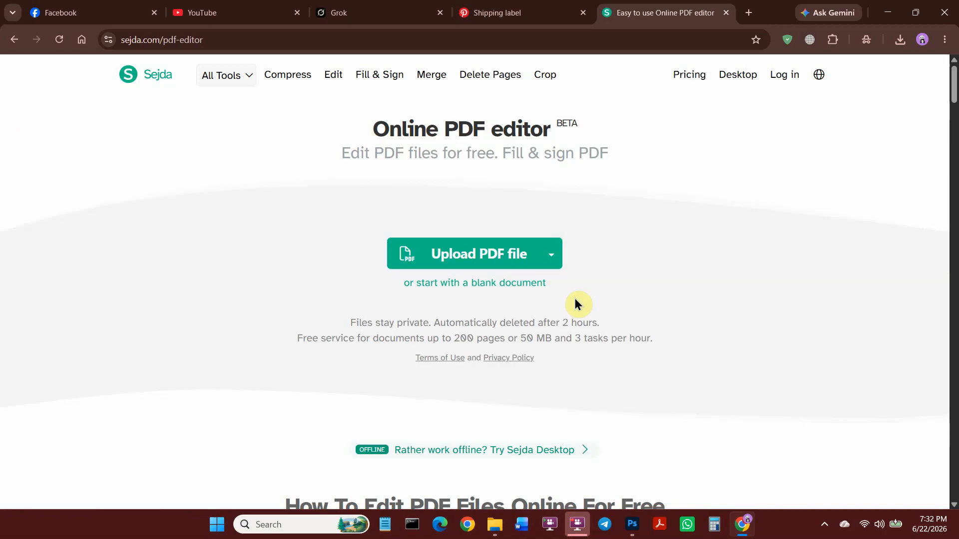
Upload 8cce9471f56534c238c811380cec1d2b.pdf from the Downloads folder to the Sejda PDF editor
scroll(507, 283, down, 6)
scroll(505, 285, up, 6)
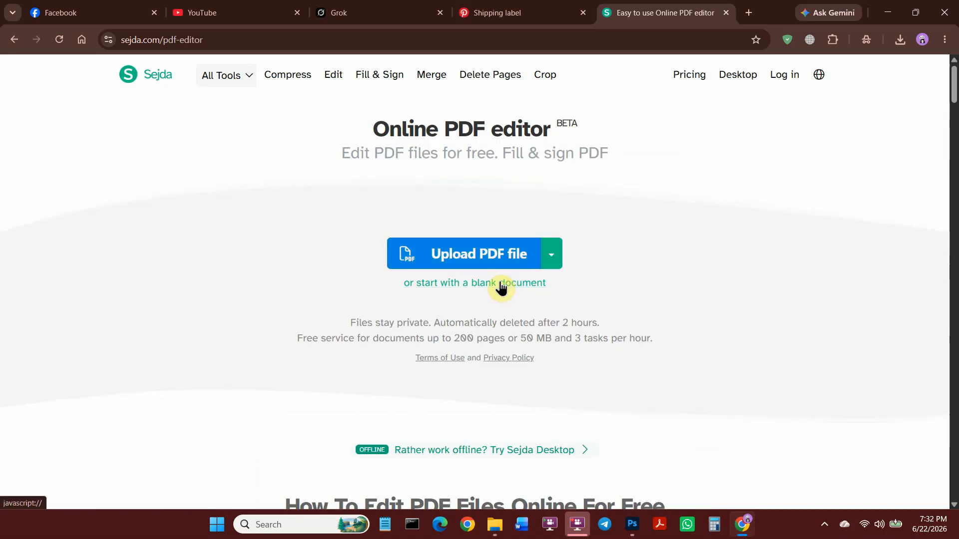
click(452, 253)
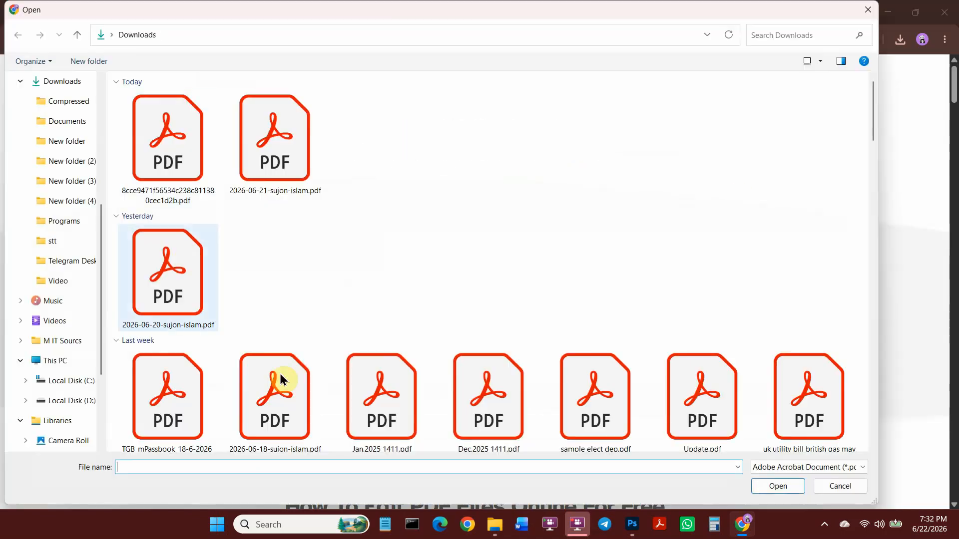
double_click(184, 131)
Examine the uploaded shipping label from the sender block down to the item number and barcodes
scroll(381, 342, down, 8)
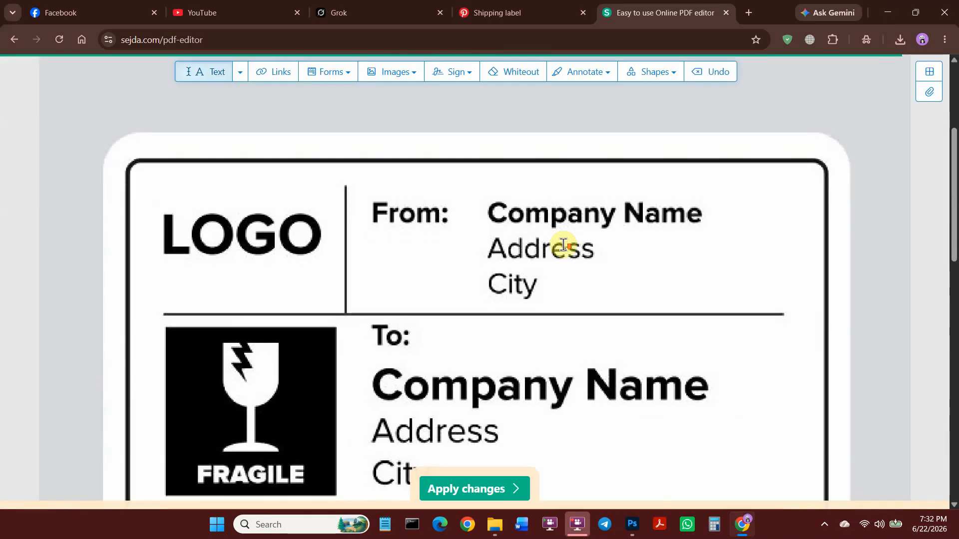
scroll(555, 280, down, 8)
scroll(554, 281, up, 8)
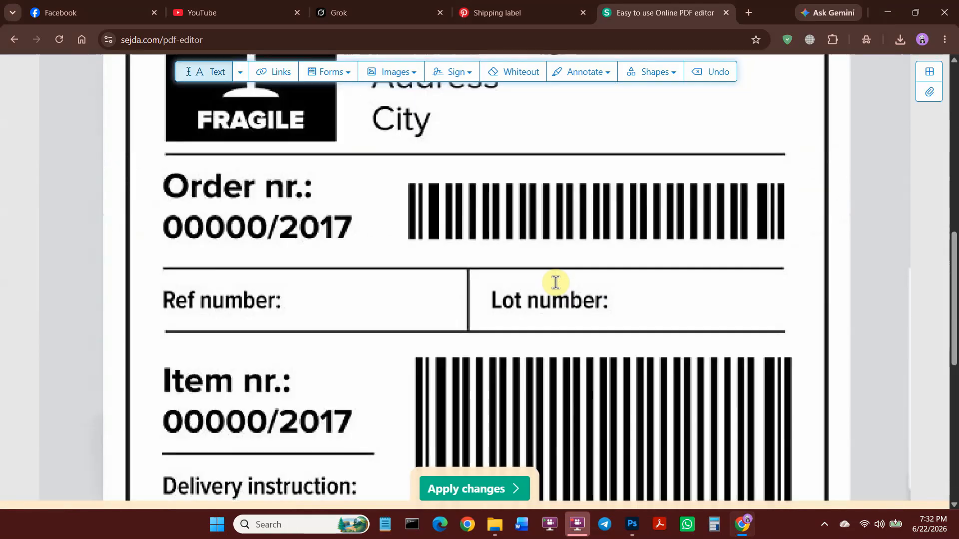
scroll(556, 283, up, 10)
scroll(492, 232, down, 10)
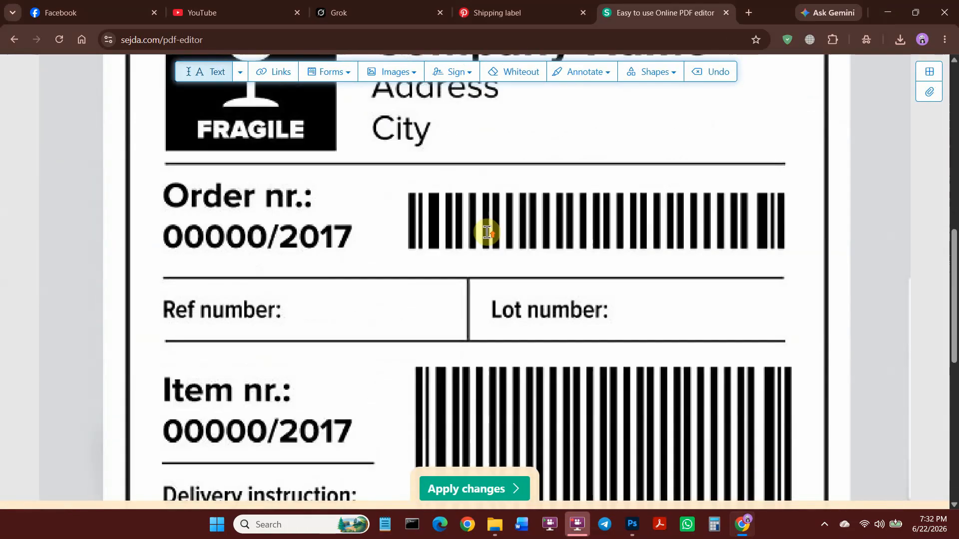
scroll(488, 231, up, 7)
scroll(487, 232, up, 5)
scroll(488, 230, down, 8)
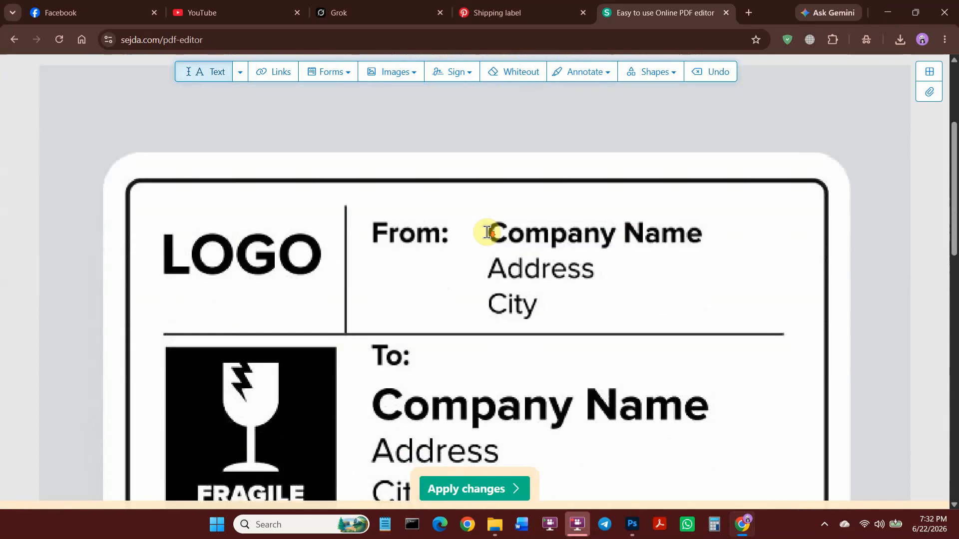
scroll(364, 193, up, 1)
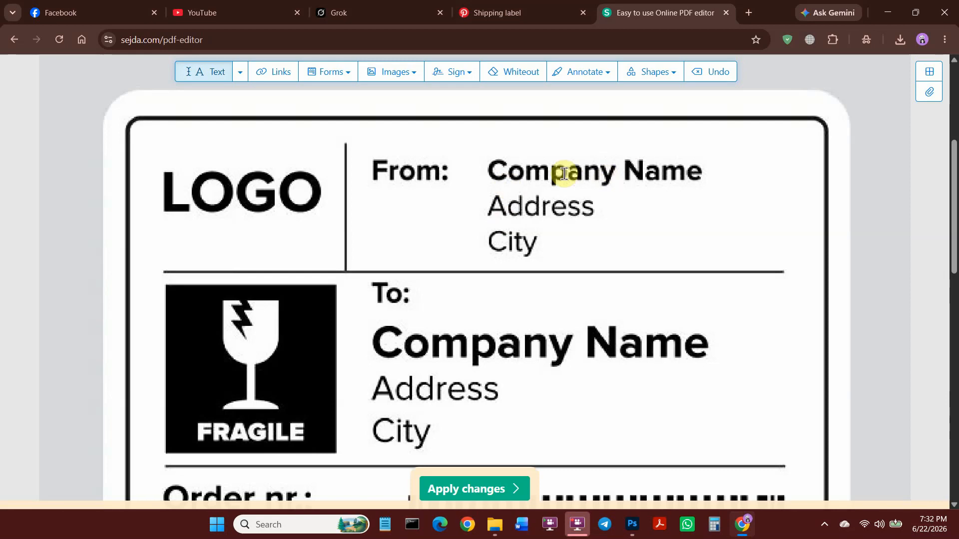
Try to edit the sender's Company Name text on the scanned label and read the notice about scanned documents
click(515, 172)
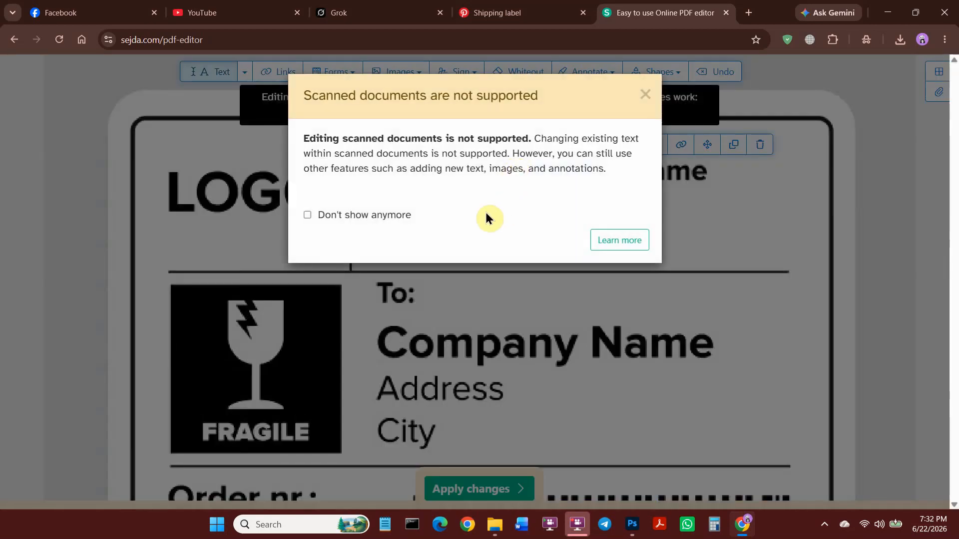
drag(301, 140, 506, 135)
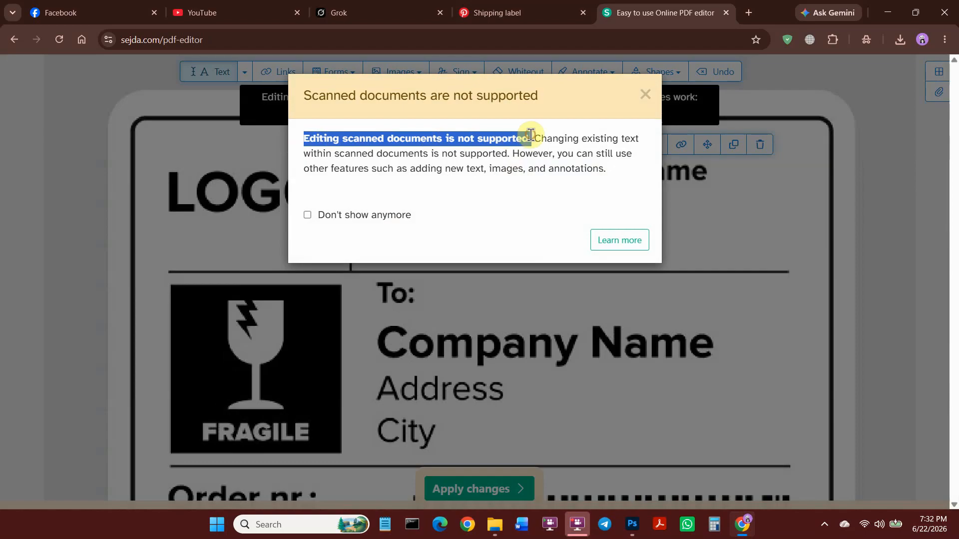
click(325, 138)
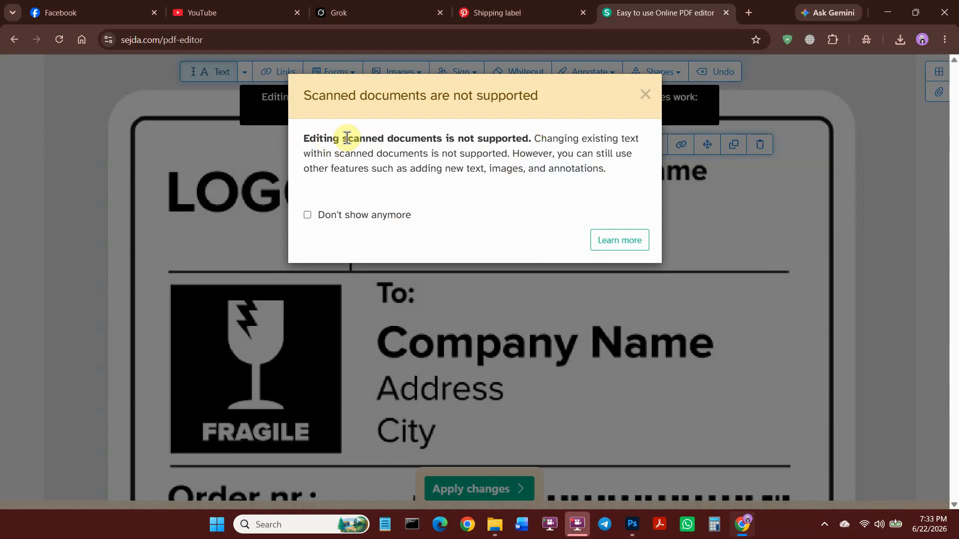
drag(344, 138, 444, 139)
click(443, 138)
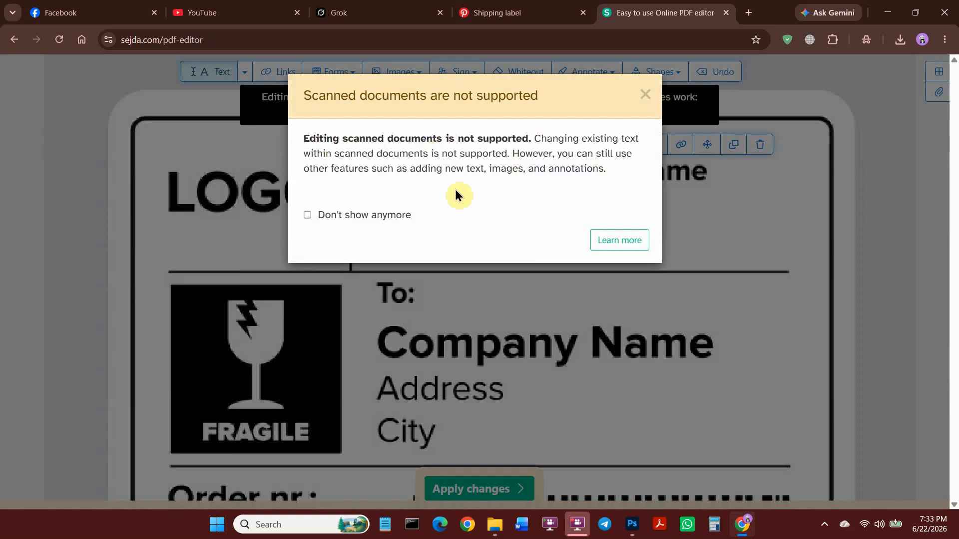
Dismiss the scanned-document notice and delete the placeholder text boxes from the label's sender block
click(637, 117)
click(508, 235)
click(552, 248)
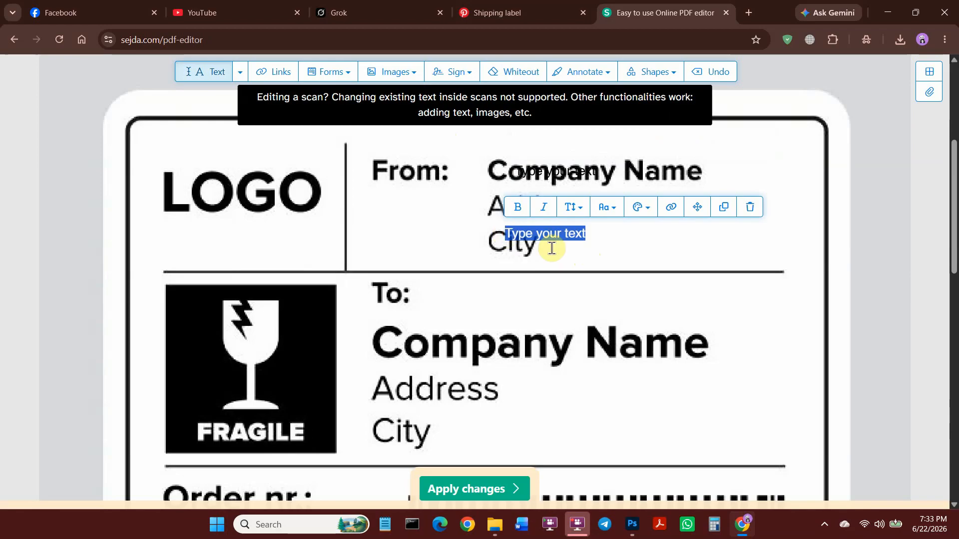
click(748, 210)
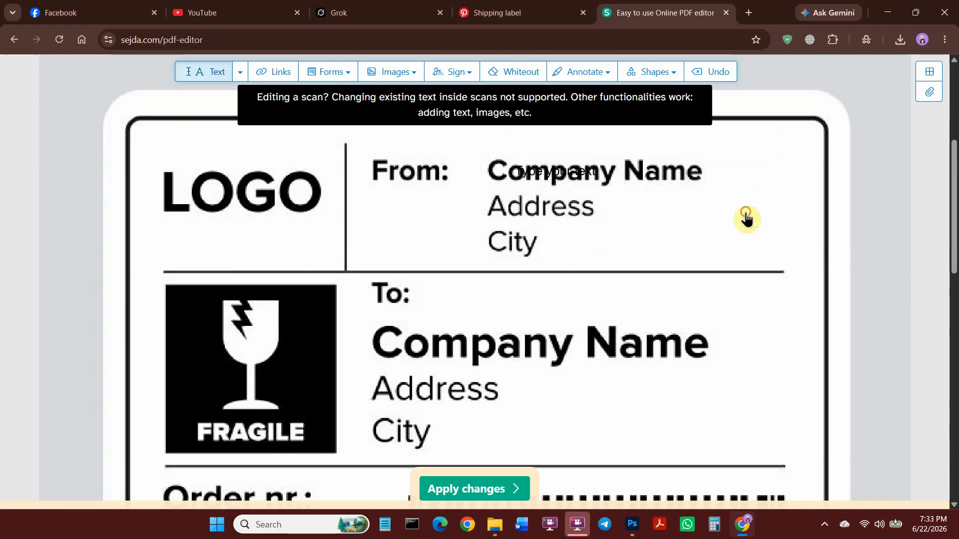
click(570, 172)
click(760, 147)
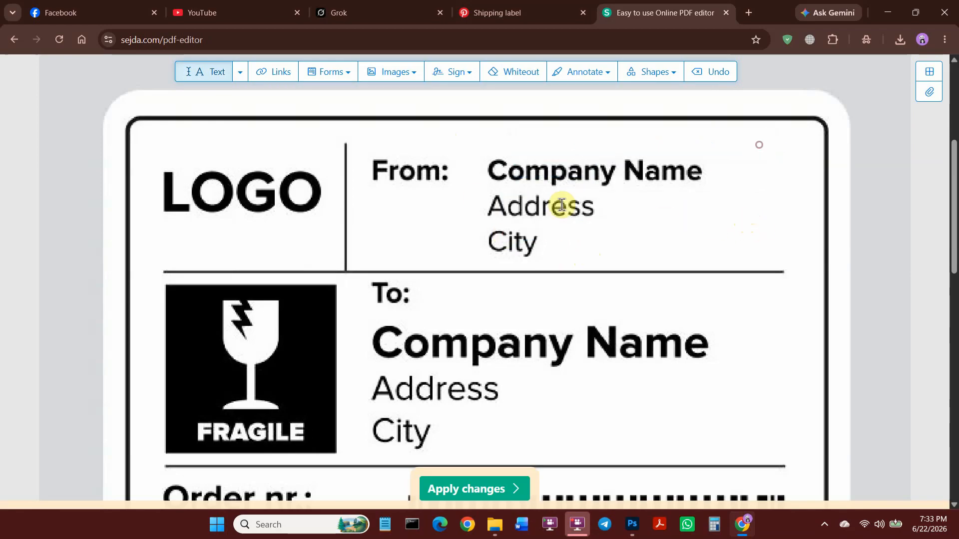
Close the Sejda editor tab and leave the site without saving the changes
scroll(426, 236, down, 6)
scroll(426, 235, up, 10)
click(726, 12)
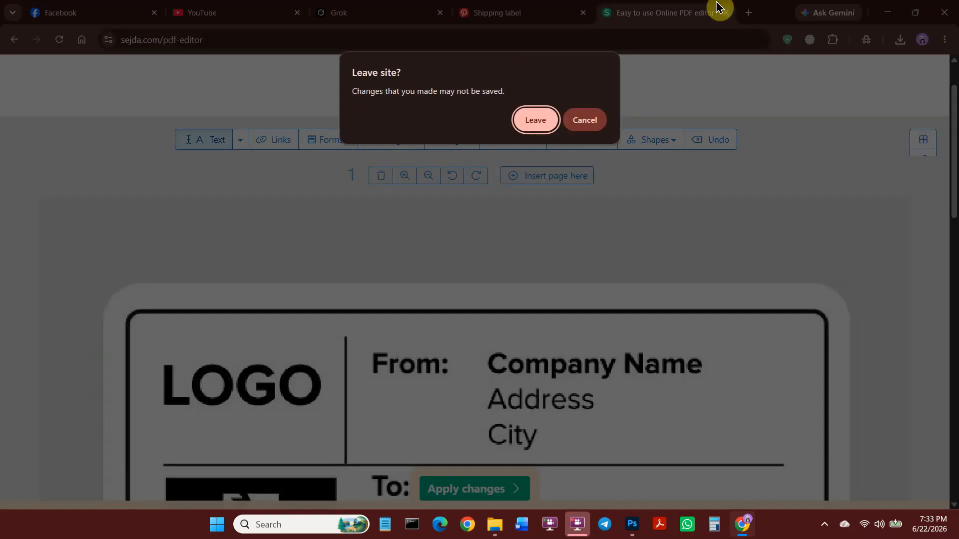
click(536, 120)
Show the Downloads folder in File Explorer and select 8cce9471f56534c238c811380cec1d2b.pdf
click(900, 39)
click(930, 75)
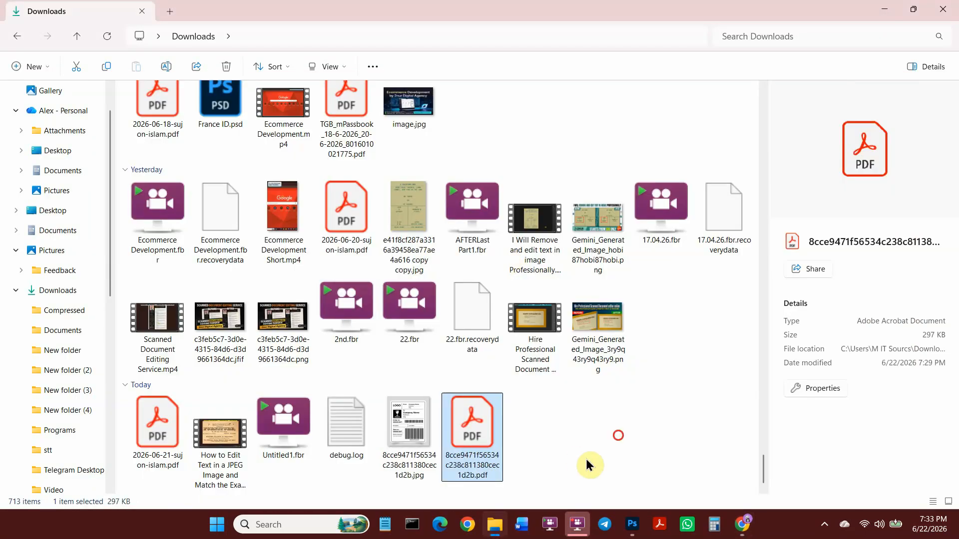
click(616, 435)
click(479, 436)
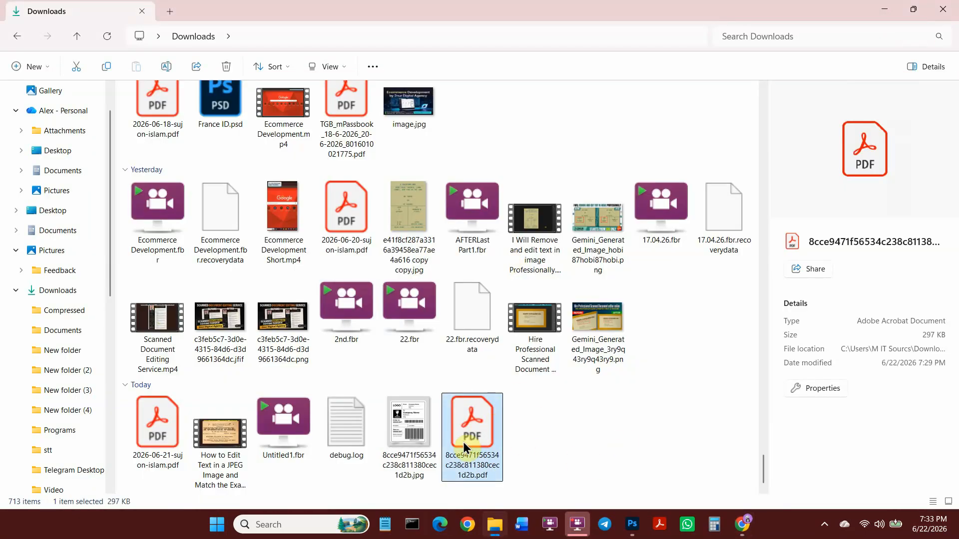
Search Windows for Photoshop and look over the search result before closing the search
click(247, 522)
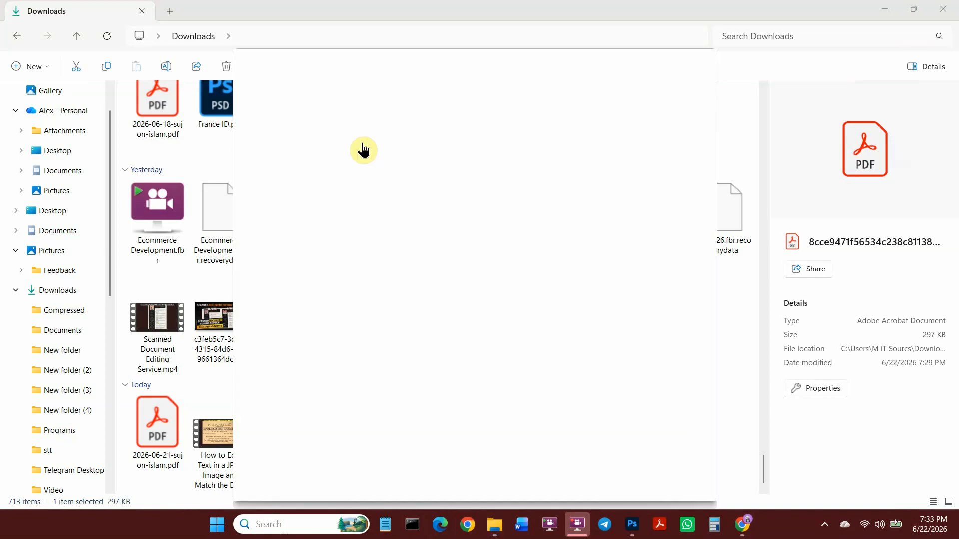
text(pgoto)
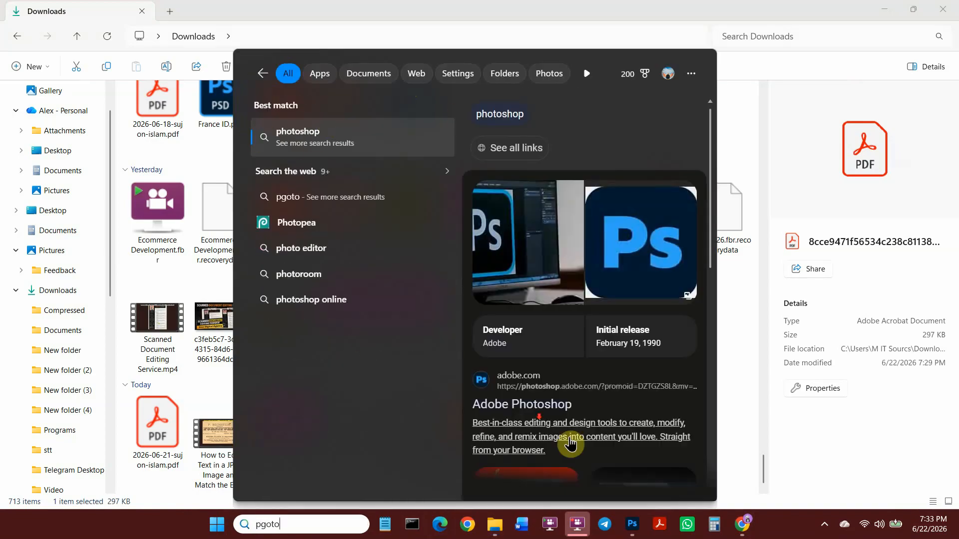
scroll(529, 415, down, 2)
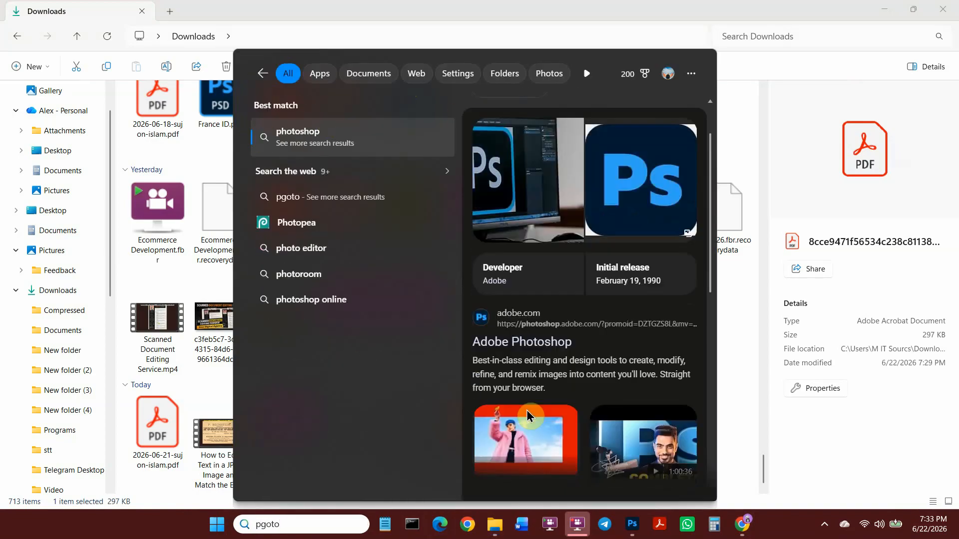
click(740, 73)
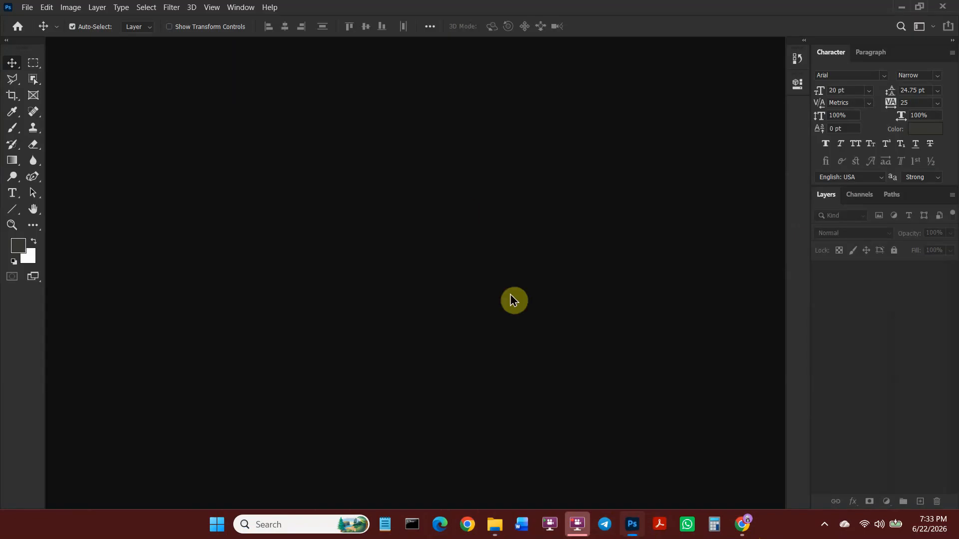
Open 8cce9471f56534c238c811380cec1d2b.pdf from the Downloads folder in Photoshop
click(899, 7)
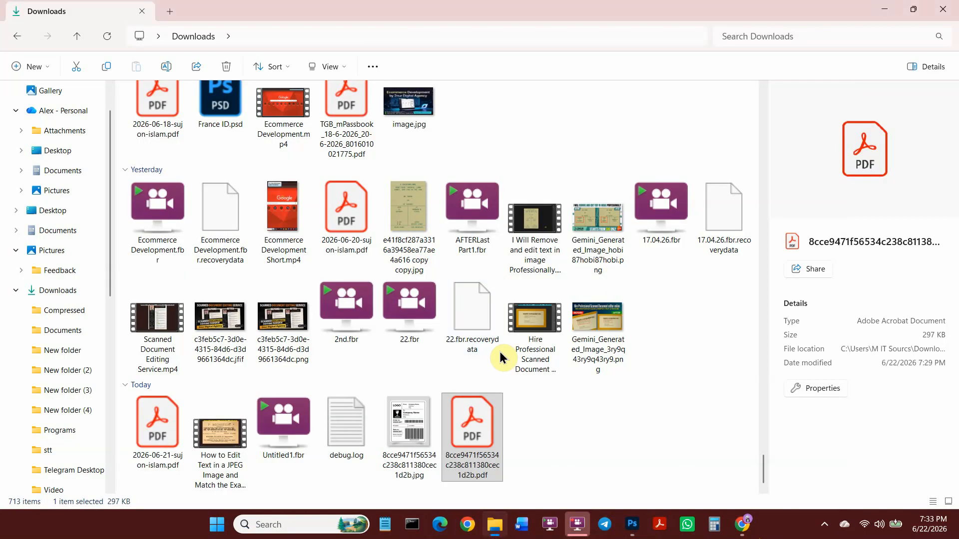
drag(479, 449, 387, 290)
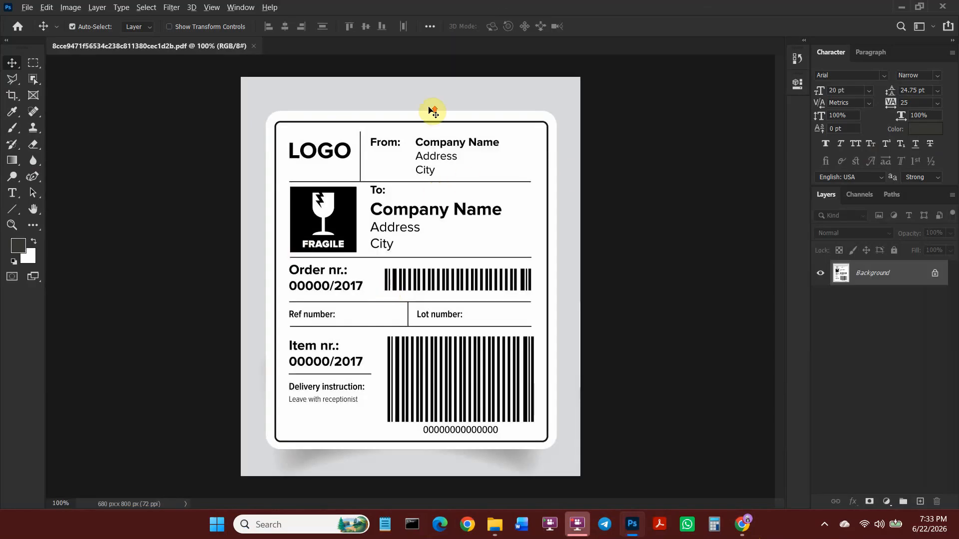
Add a text layer reading "Company Name" just above the sender's company name and select all of its text
scroll(462, 116, up, 7)
scroll(492, 130, down, 7)
scroll(464, 154, up, 8)
scroll(451, 155, down, 8)
scroll(452, 133, up, 2)
scroll(452, 132, up, 5)
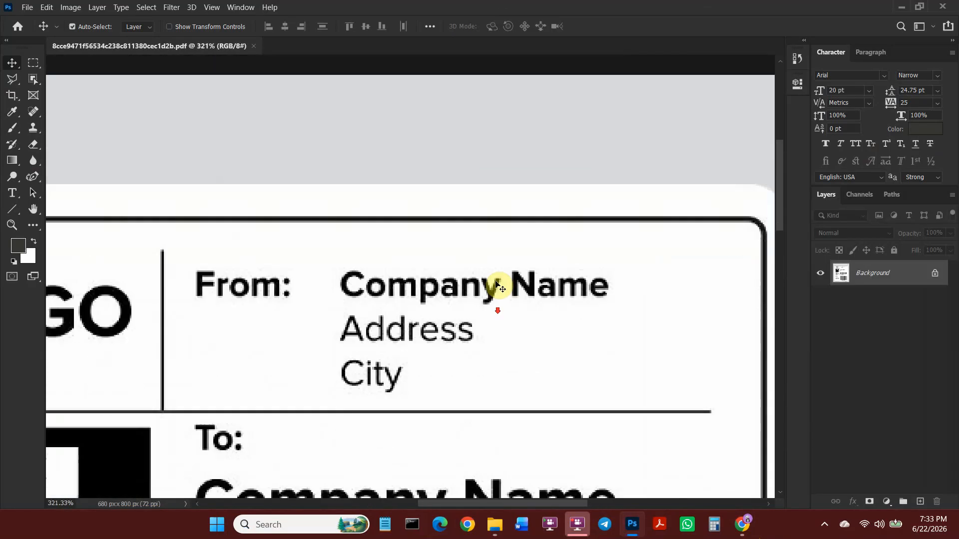
scroll(514, 272, down, 6)
scroll(386, 128, up, 8)
scroll(548, 245, up, 2)
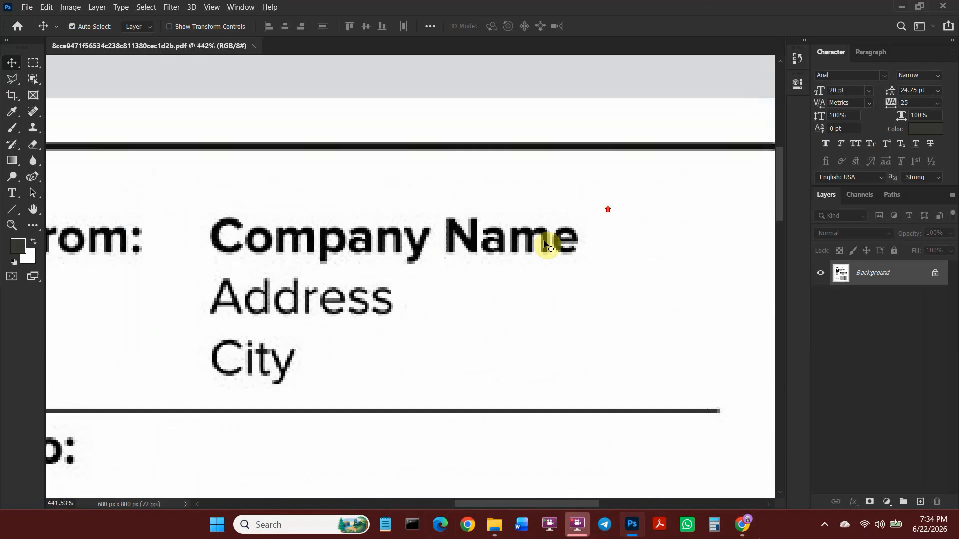
click(20, 197)
click(223, 174)
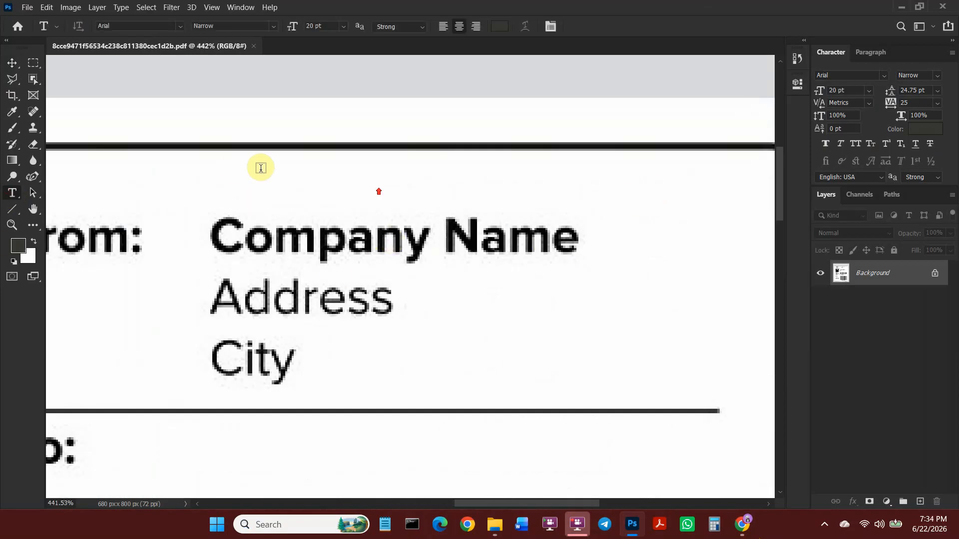
text(Company Name)
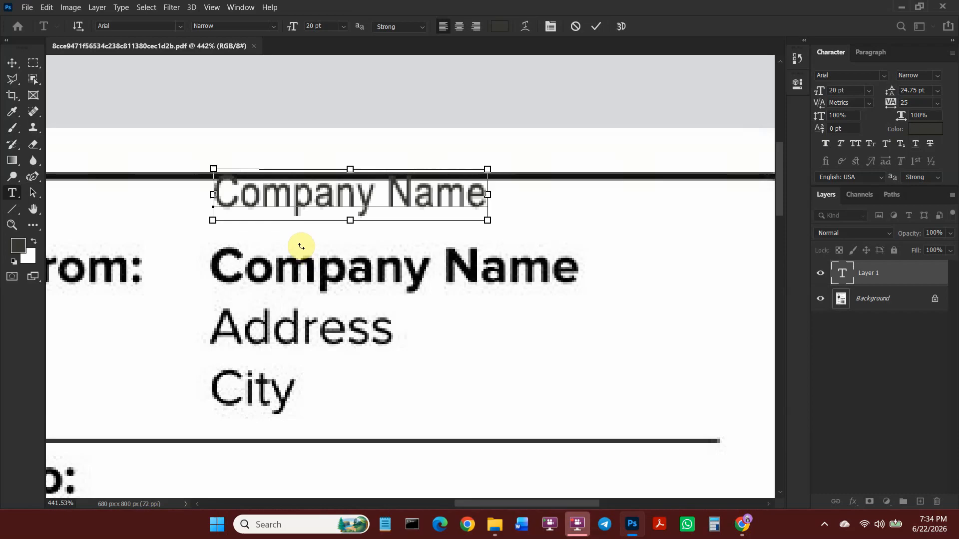
key(ctrl+a)
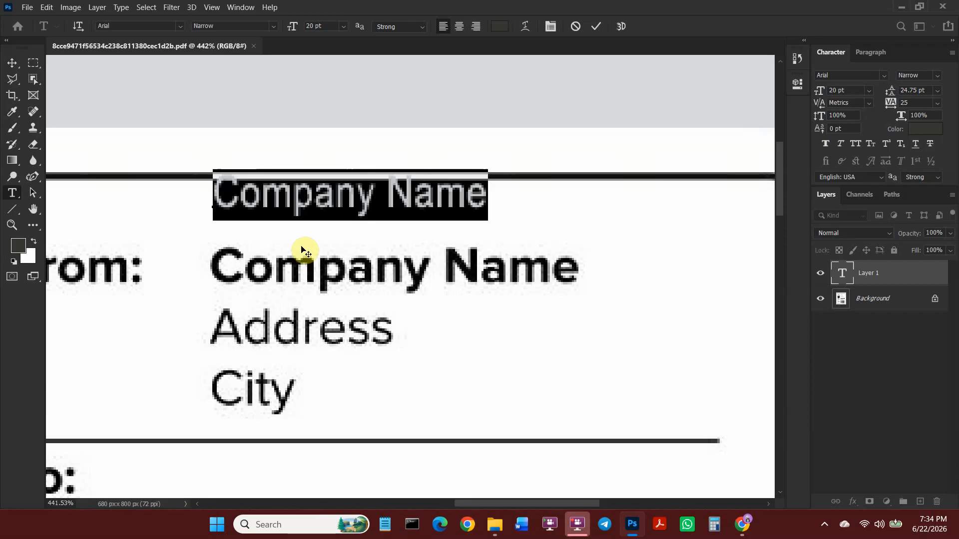
Compare installed fonts on the selected "Company Name" text and apply Arial MT Extra Bold
click(142, 26)
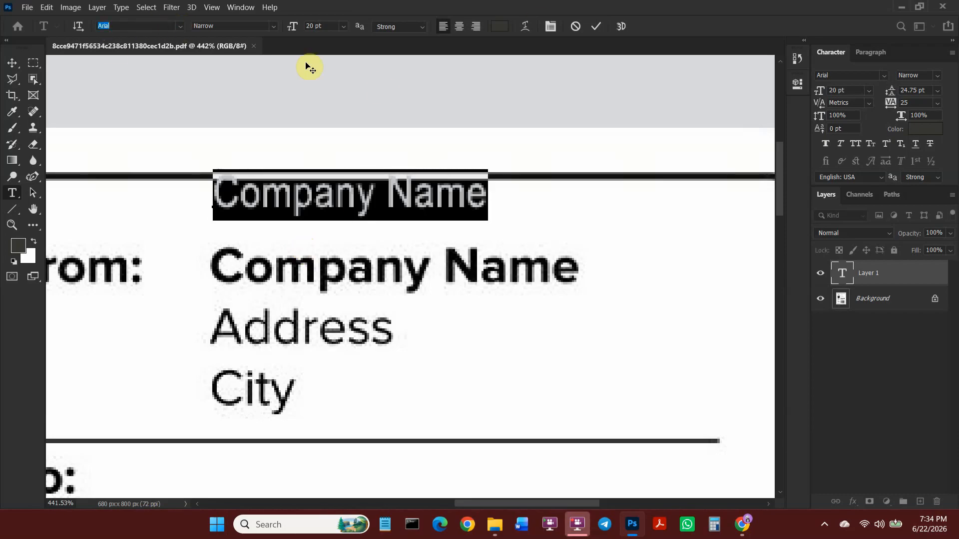
click(180, 26)
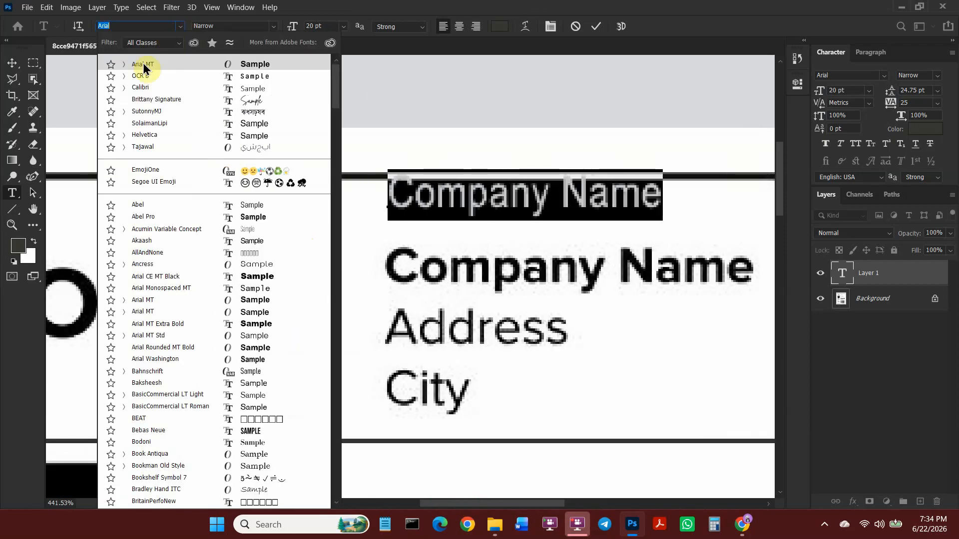
key(Down)
key(Down)
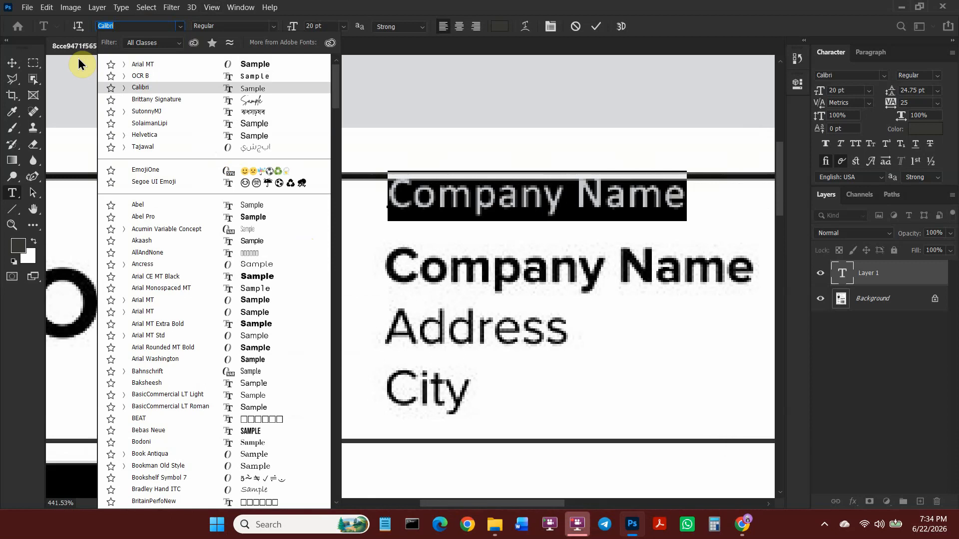
key(Down)
key(Down)
key(Down)
key(Down)
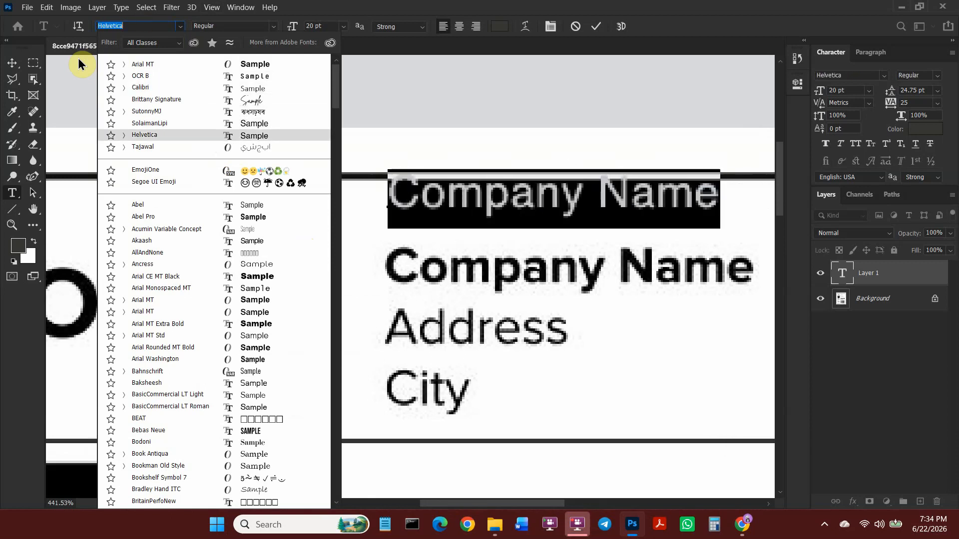
key(Down)
key(Down)
key(Down)
key(Down)
key(Down)
key(Down)
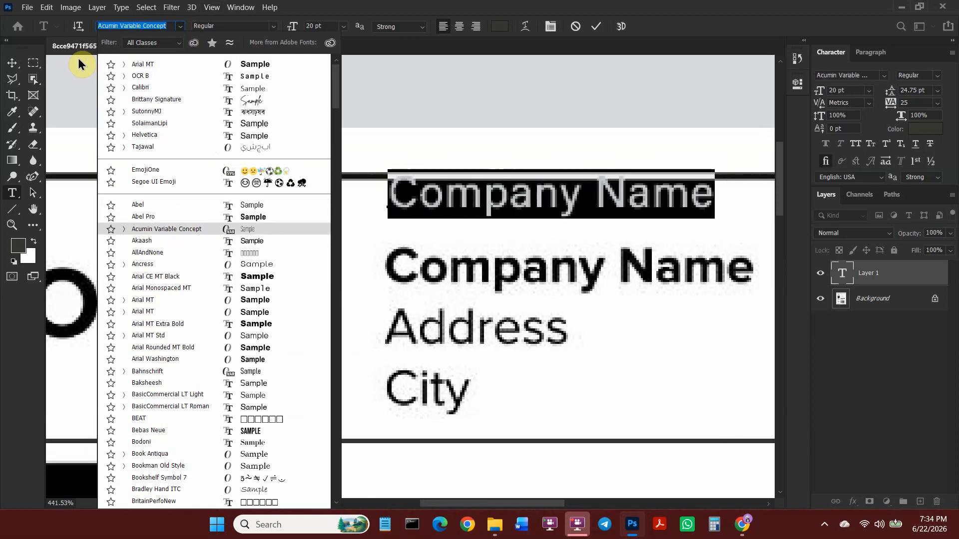
key(Down)
key(Down)
key(Down)
key(Down)
key(Down)
key(Down)
key(Down)
key(Down)
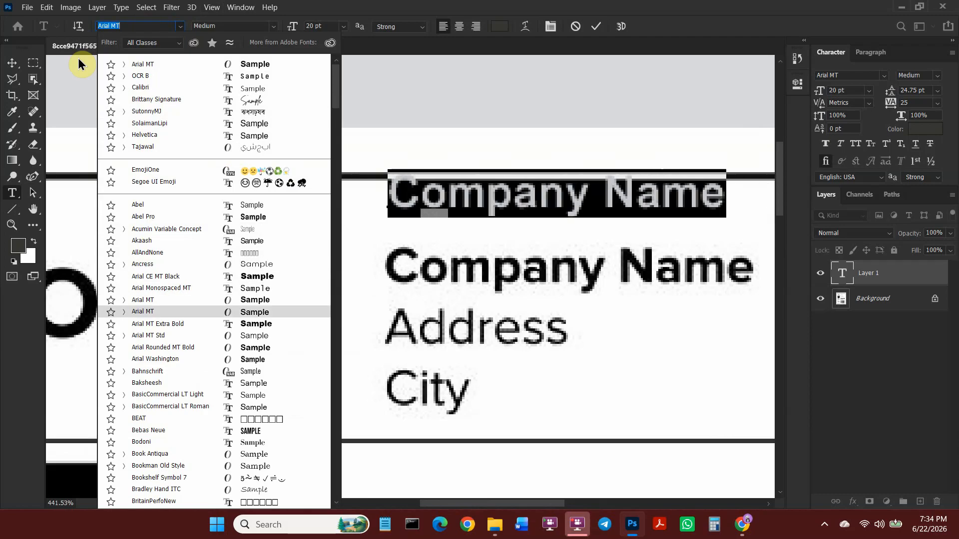
key(Return)
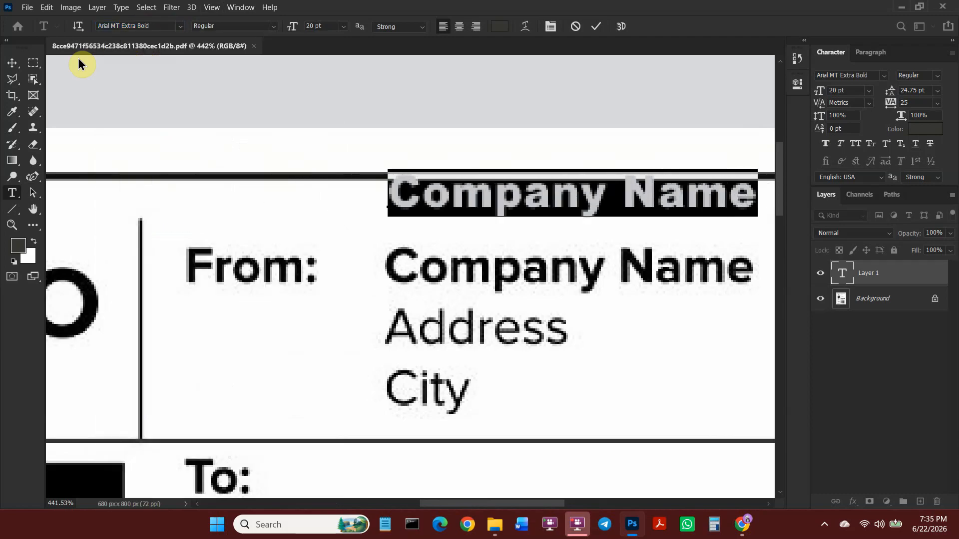
Set the new Company Name text's colour to 020202 by sampling the original company name's lettering
click(852, 267)
scroll(430, 223, up, 1)
click(480, 198)
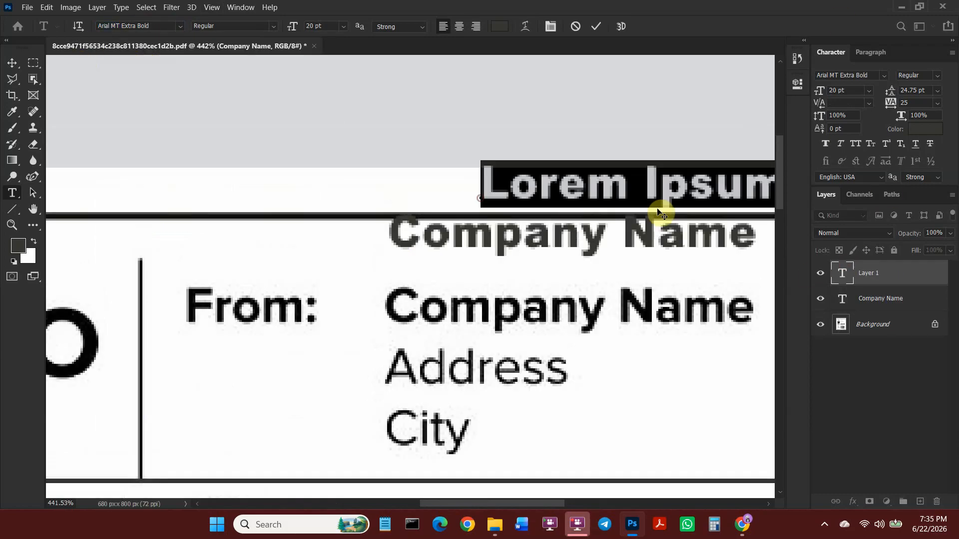
key(Escape)
triple_click(542, 228)
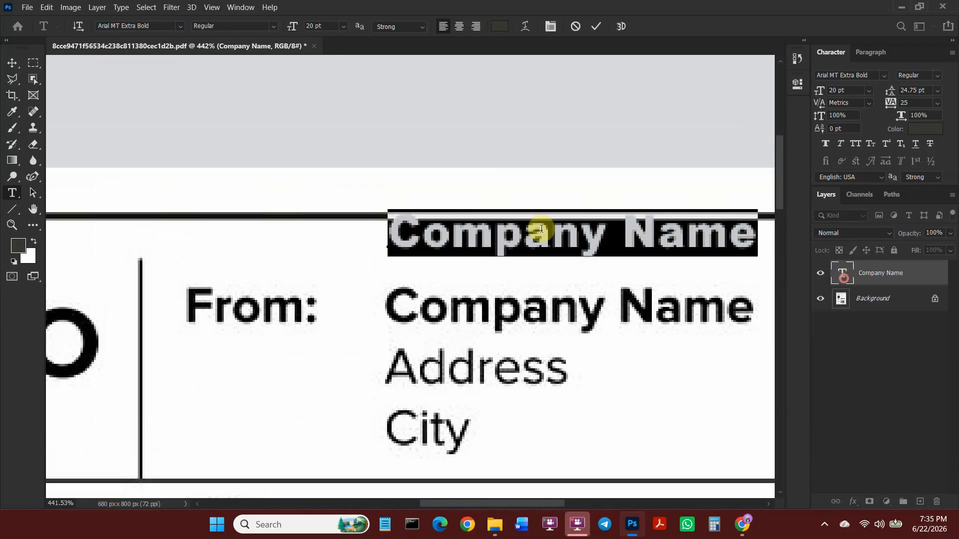
click(500, 27)
click(490, 302)
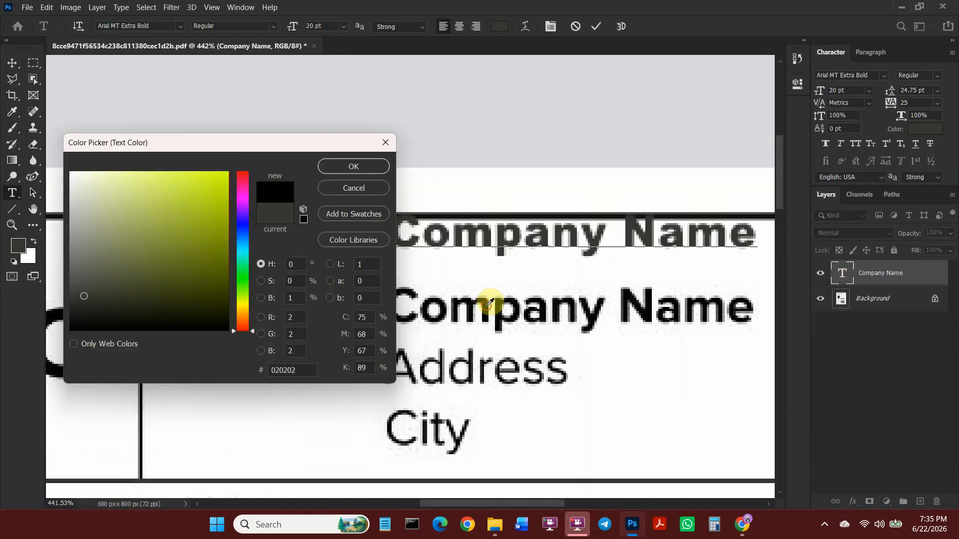
click(356, 170)
click(845, 276)
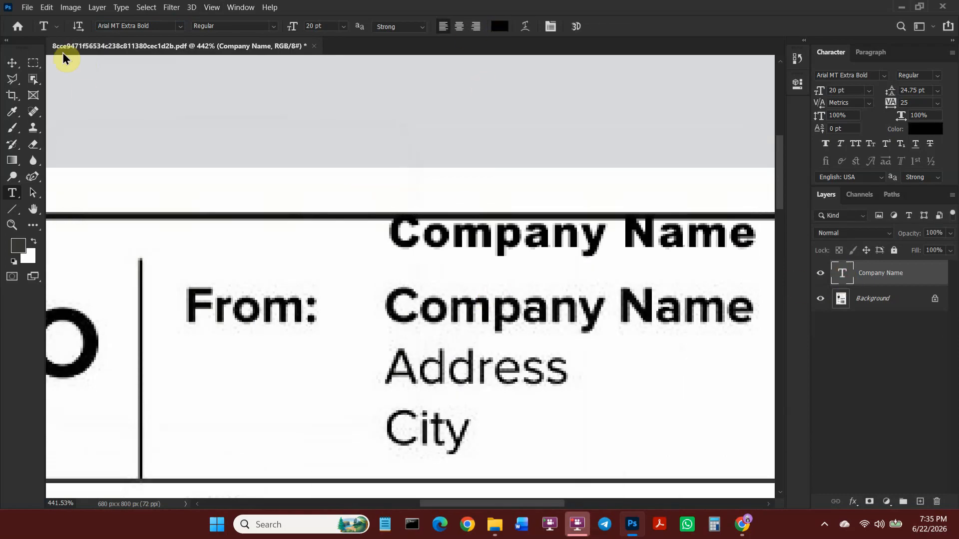
click(12, 65)
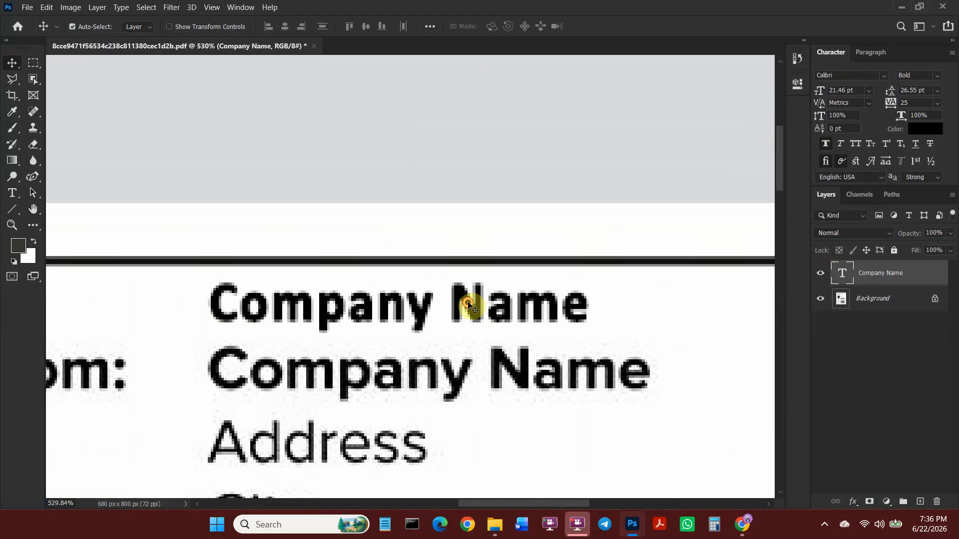
Set the font size of the Company Name text layer to 24 pt
double_click(469, 306)
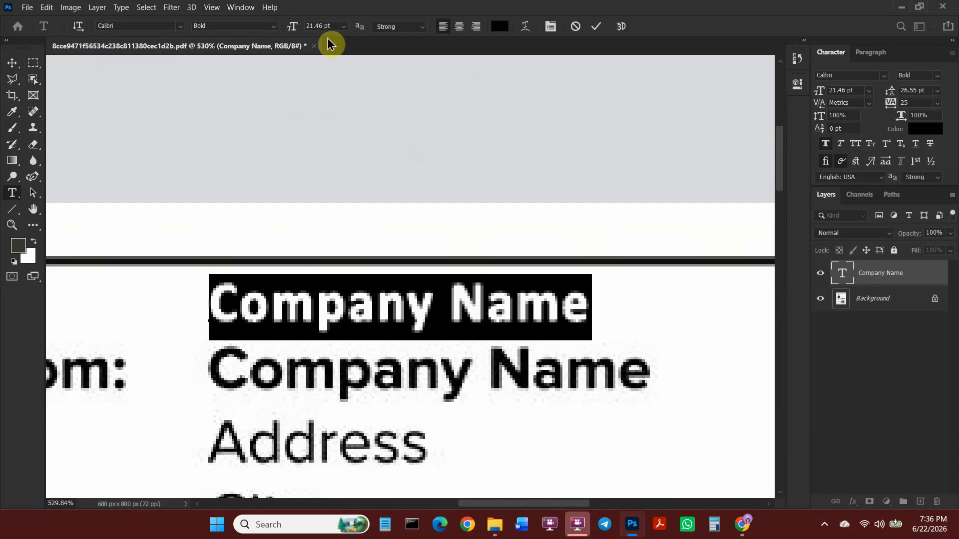
click(316, 26)
text(26)
key(Return)
drag(293, 30, 291, 25)
click(874, 280)
key(v)
Move the Company Name text layer down so it overlaps the original company name
scroll(231, 303, down, 3)
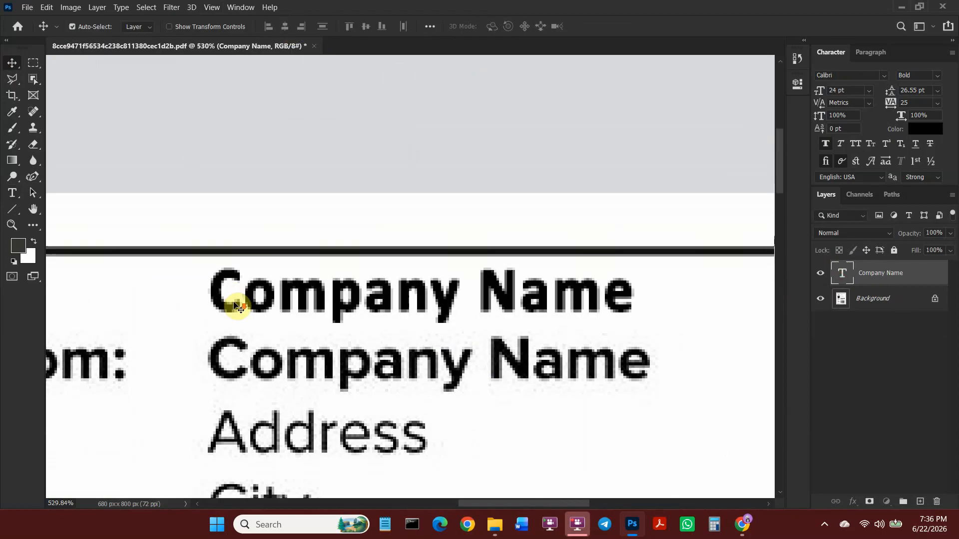
drag(227, 272, 225, 340)
key(Down)
key(Down)
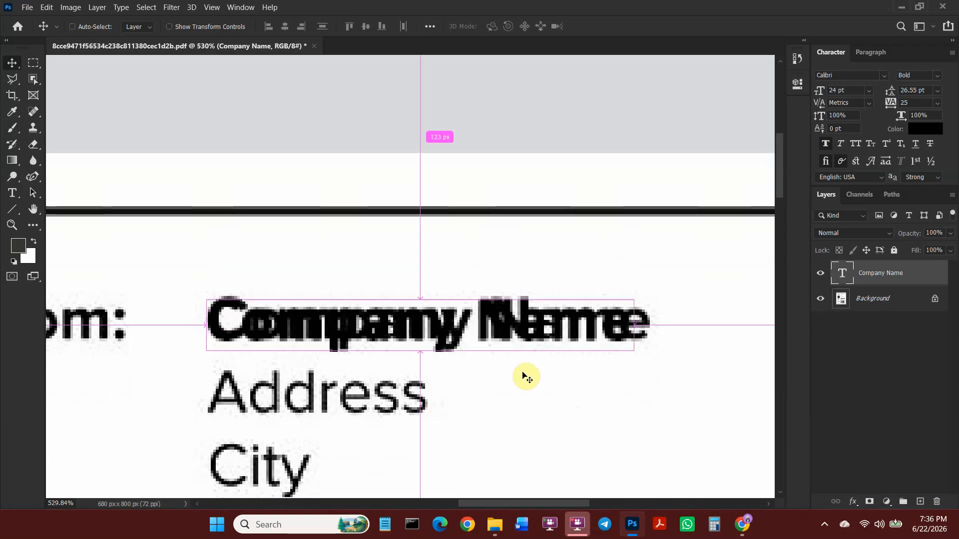
With transform controls shown, scale the Company Name layer to 102.57% width and 98.65% height to fit the original text
click(838, 279)
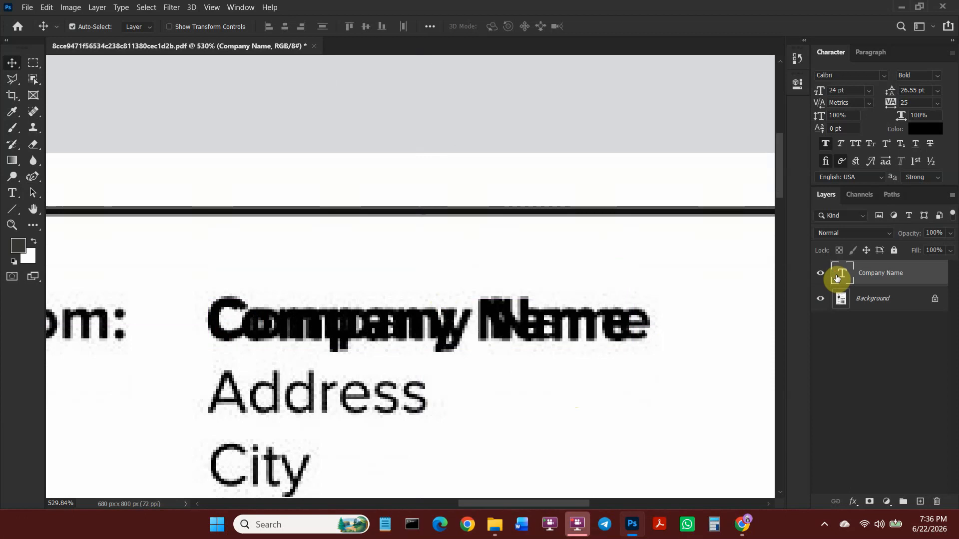
click(172, 27)
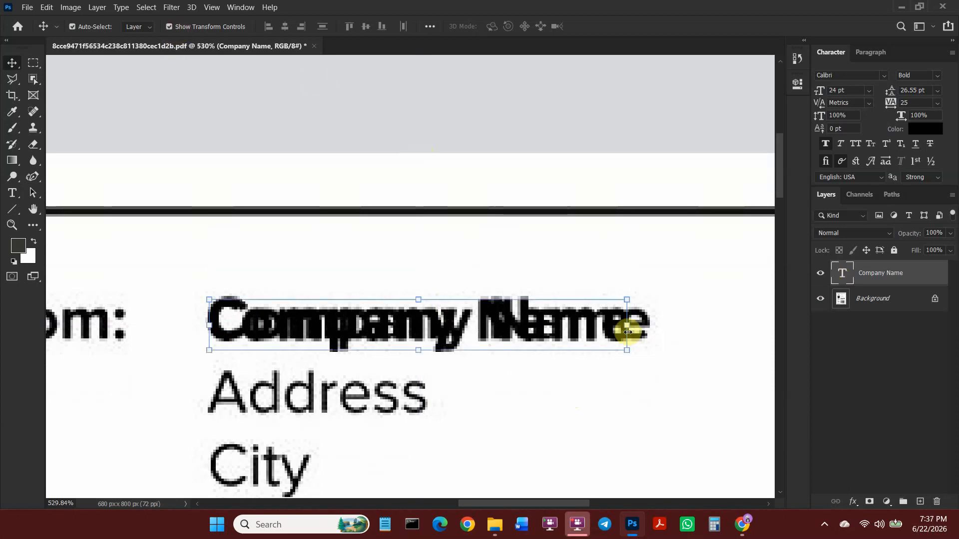
drag(633, 327, 647, 328)
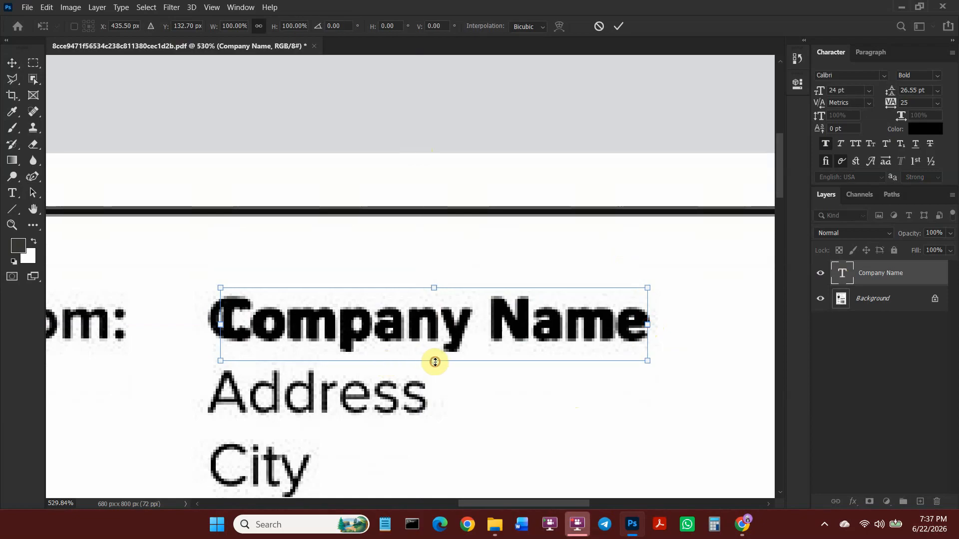
mouse_move(435, 361)
mouse_down()
mouse_move(442, 359)
mouse_move(434, 361)
mouse_up()
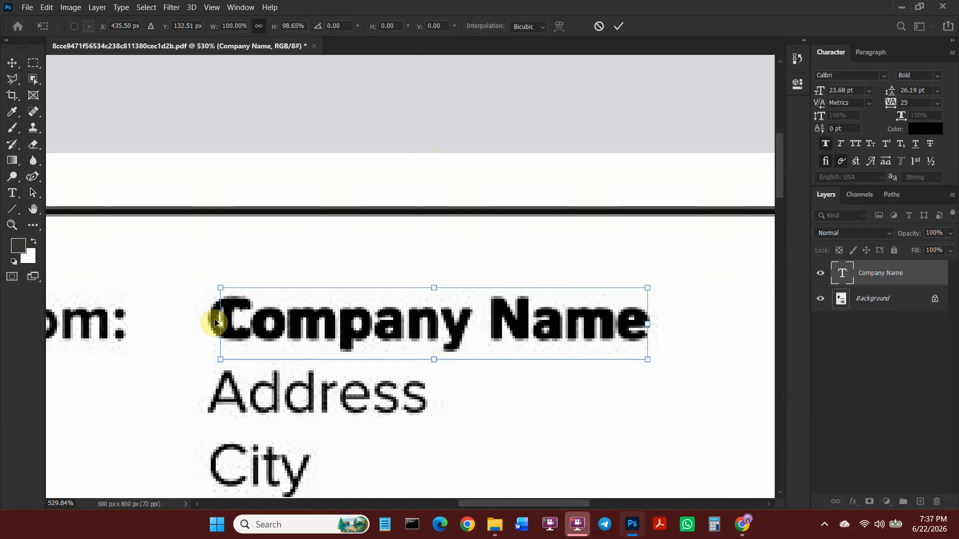
drag(215, 322, 209, 324)
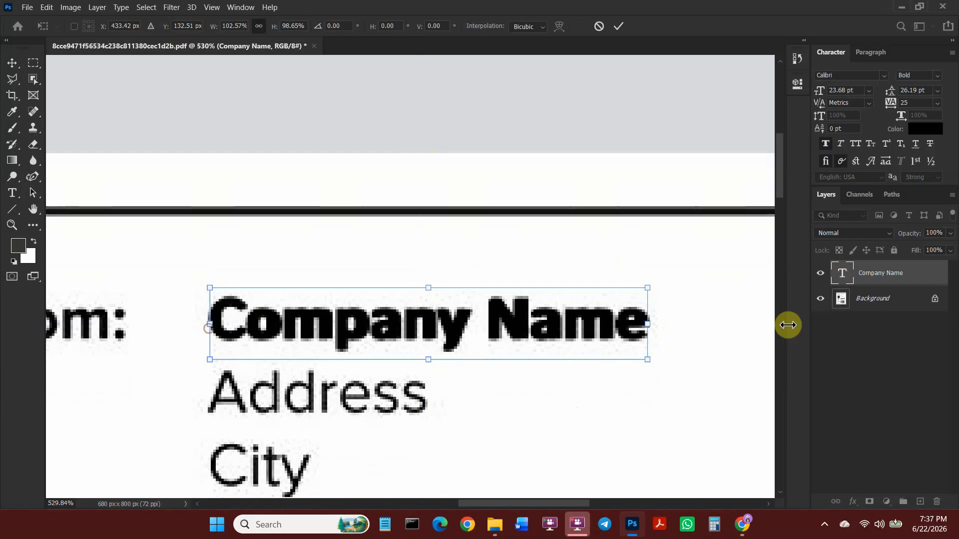
key(Return)
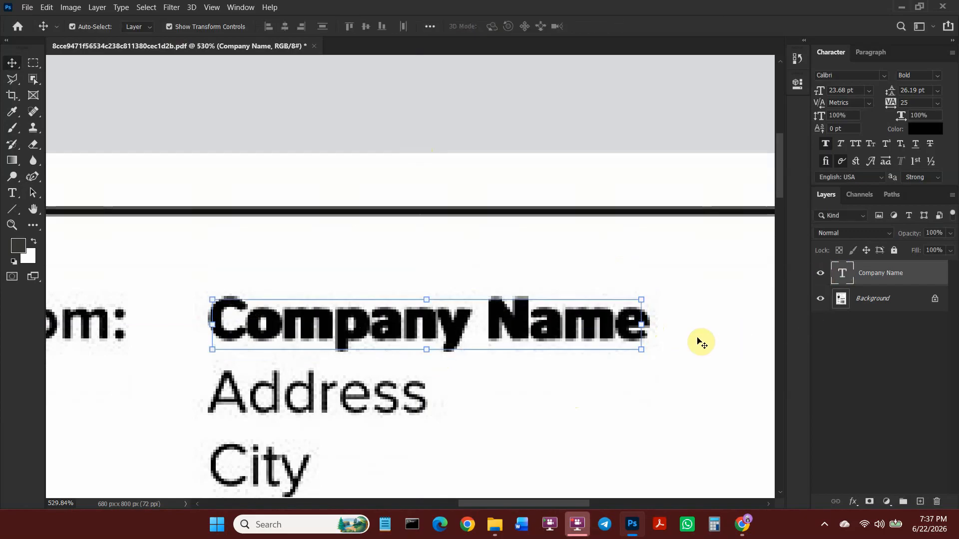
Widen the Company Name layer slightly on both sides to match the original's width, and turn off transform controls
drag(646, 327, 654, 325)
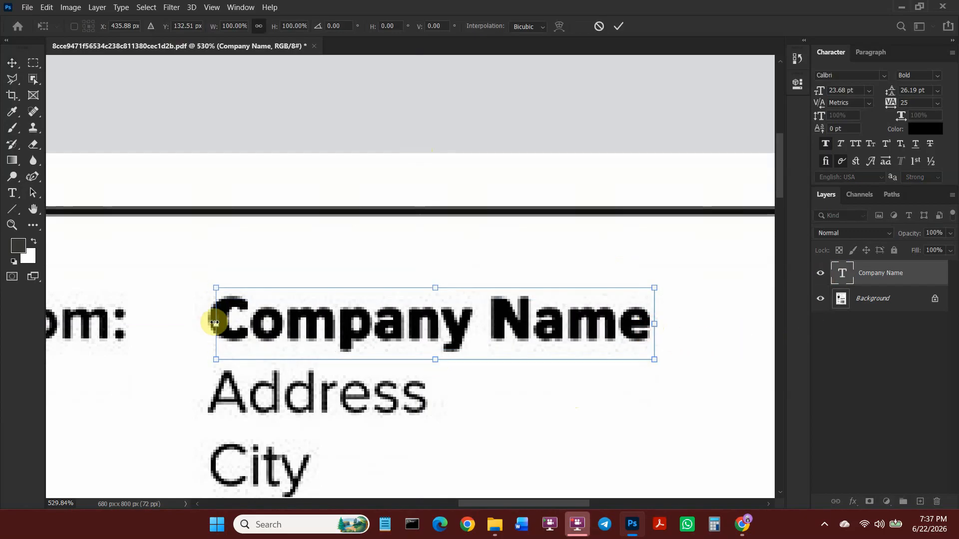
drag(214, 323, 205, 323)
key(Return)
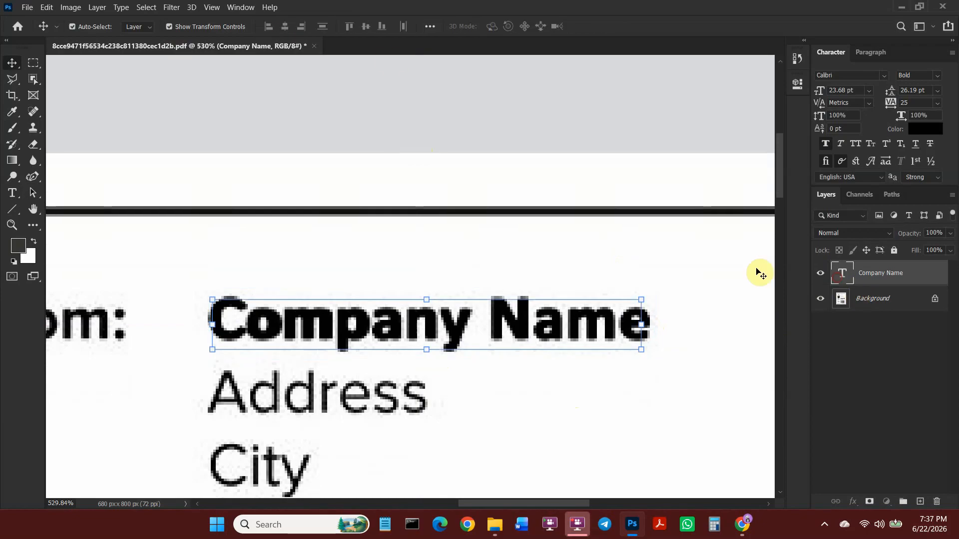
click(169, 27)
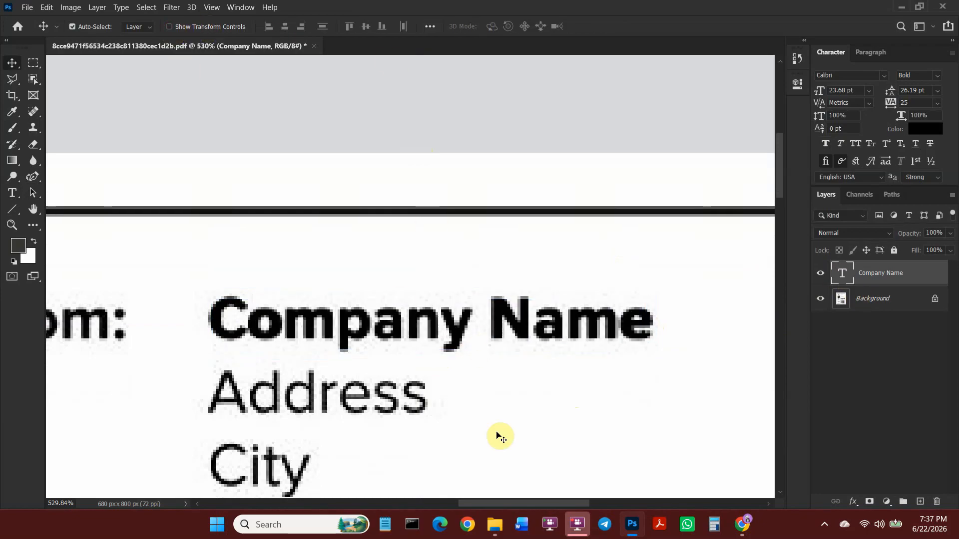
Hide the Company Name text layer and draw a rectangular selection around the original company name
click(821, 274)
scroll(223, 231, down, 2)
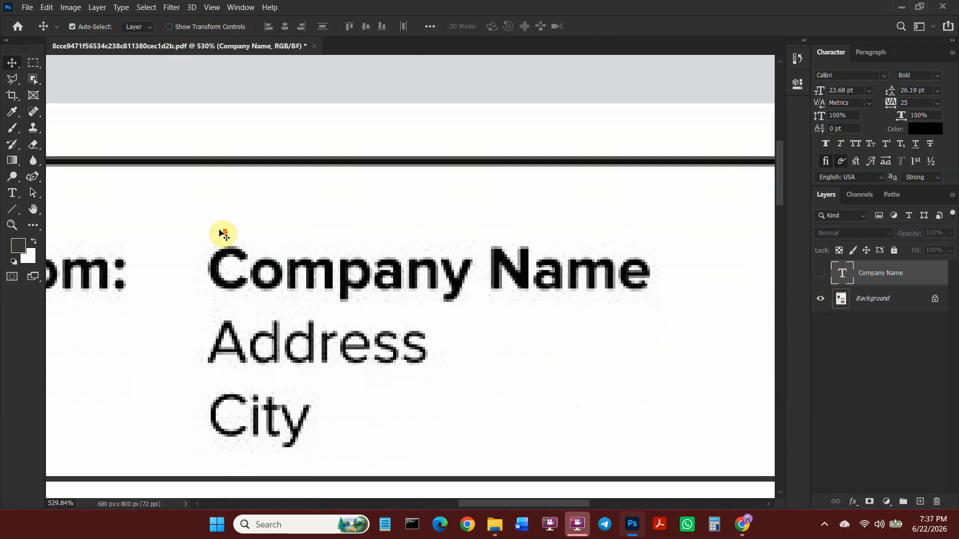
scroll(280, 282, up, 1)
click(34, 64)
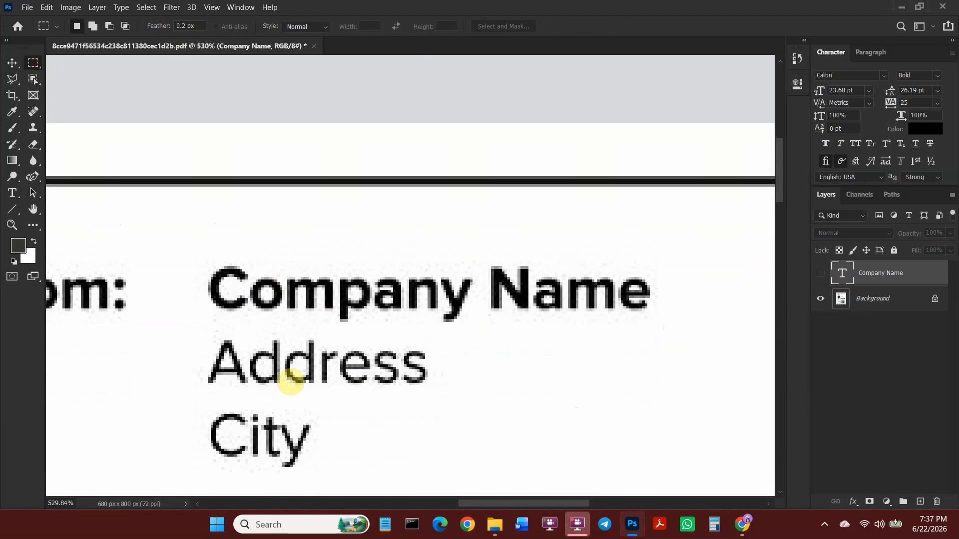
scroll(358, 333, down, 1)
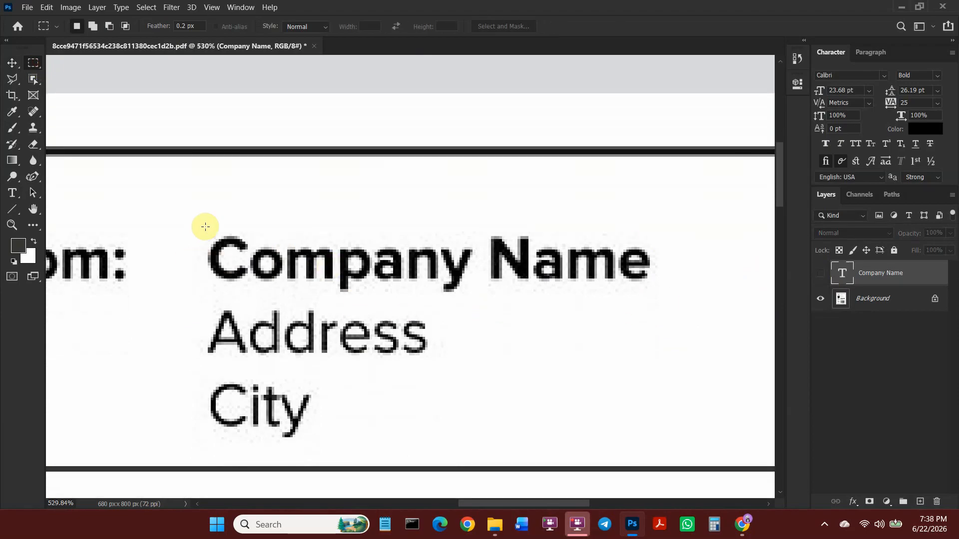
drag(199, 226, 656, 298)
Set the background colour by sampling the blank paper area of the label near the sender's address
scroll(270, 323, down, 1)
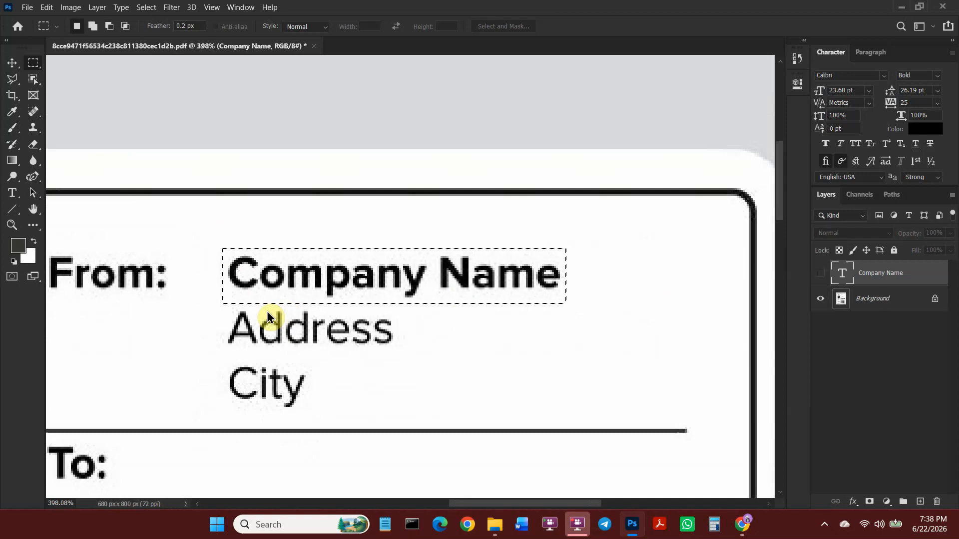
click(26, 253)
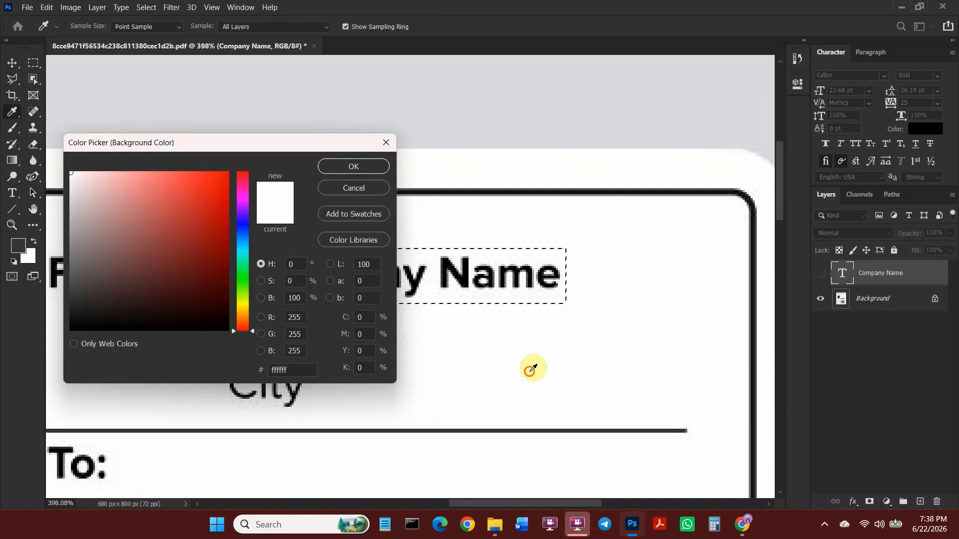
click(354, 166)
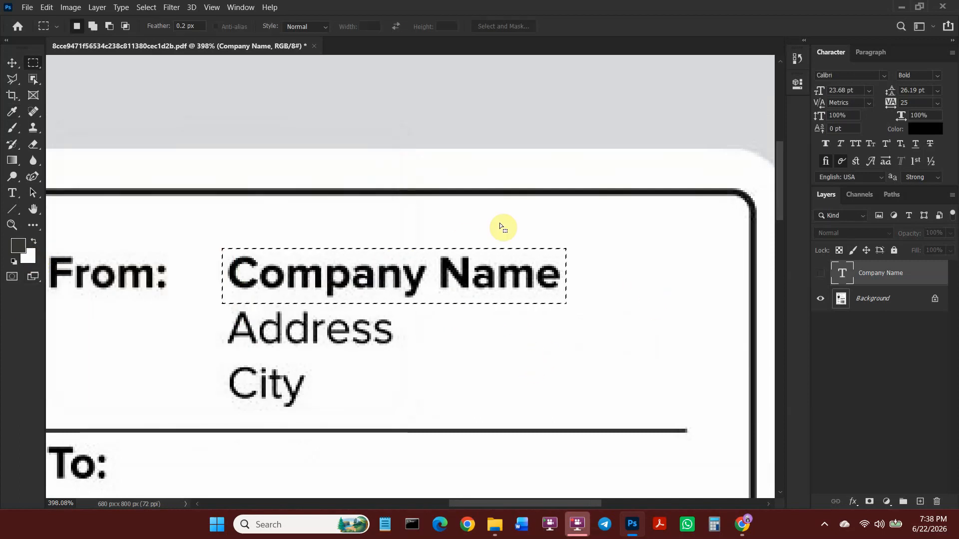
Fill the selected company name area on the Background layer with the background colour at 100% opacity, and deselect
right_click(405, 284)
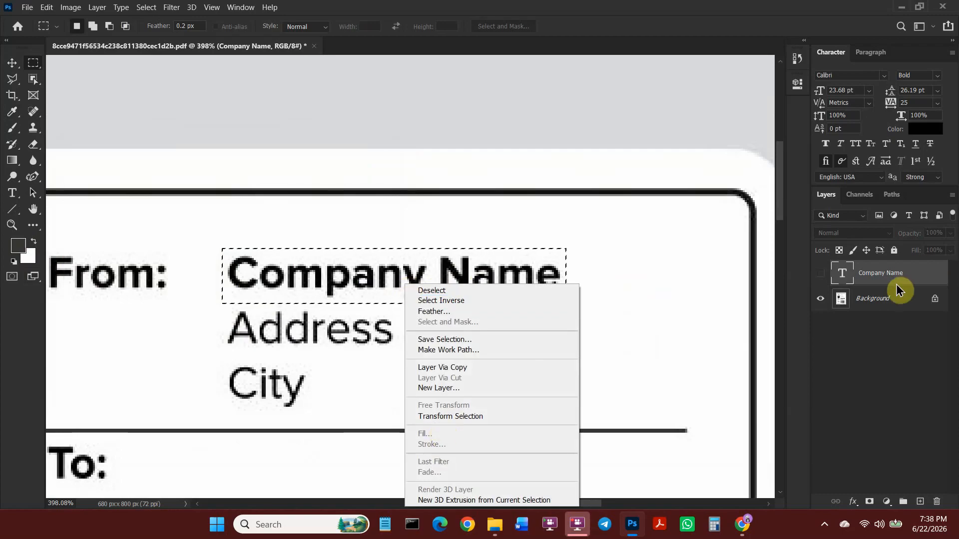
click(894, 300)
click(885, 300)
right_click(484, 274)
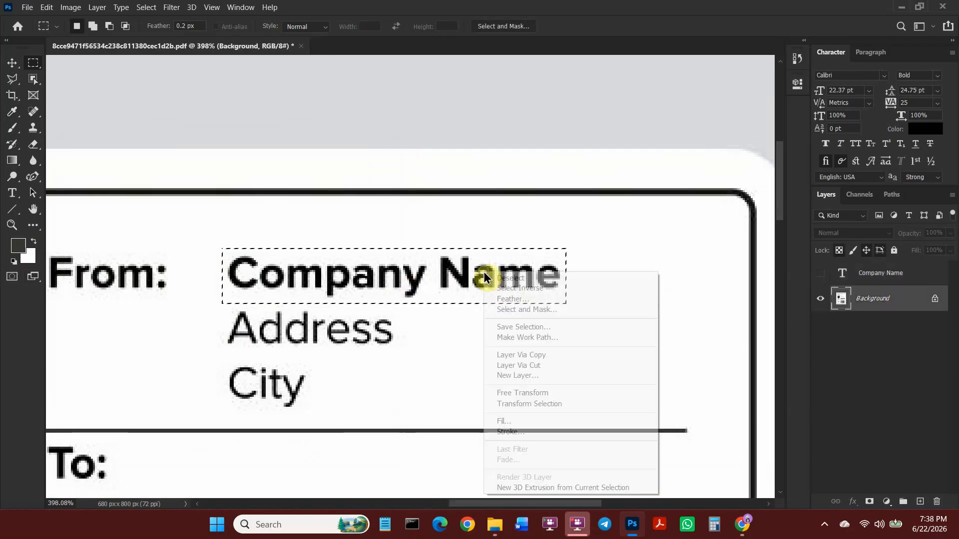
click(514, 427)
click(521, 128)
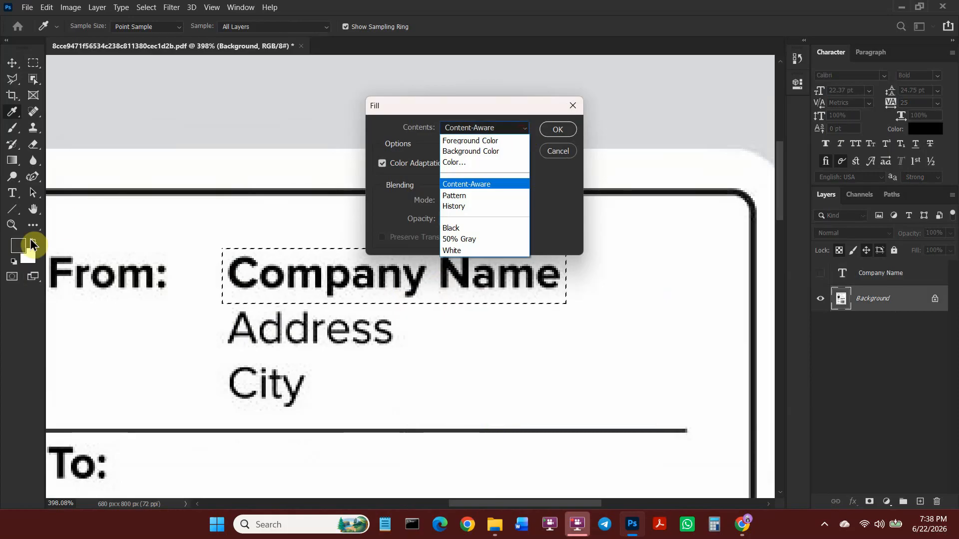
click(487, 153)
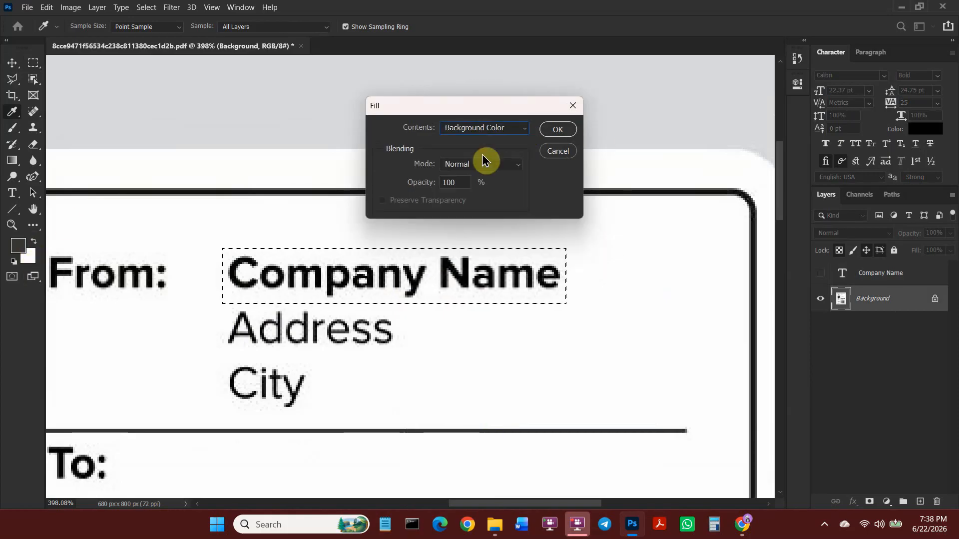
click(559, 130)
key(m)
key(ctrl+d)
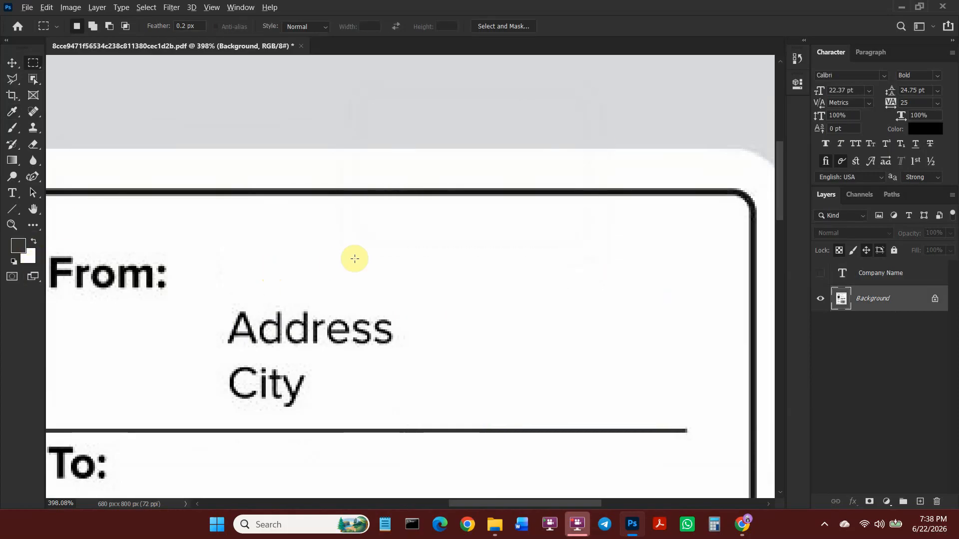
Show the Company Name text layer again and make it the active layer
scroll(353, 259, up, 2)
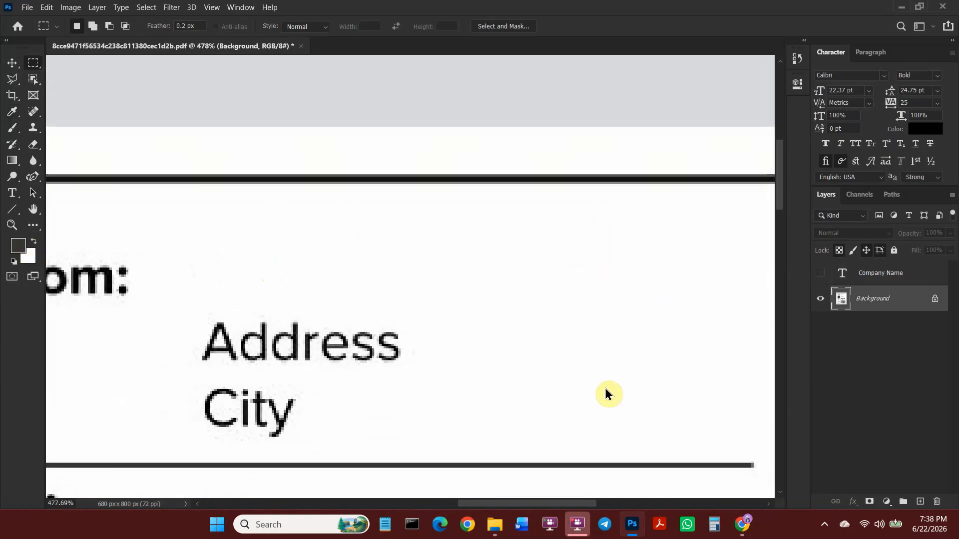
click(820, 274)
click(844, 273)
scroll(419, 256, down, 3)
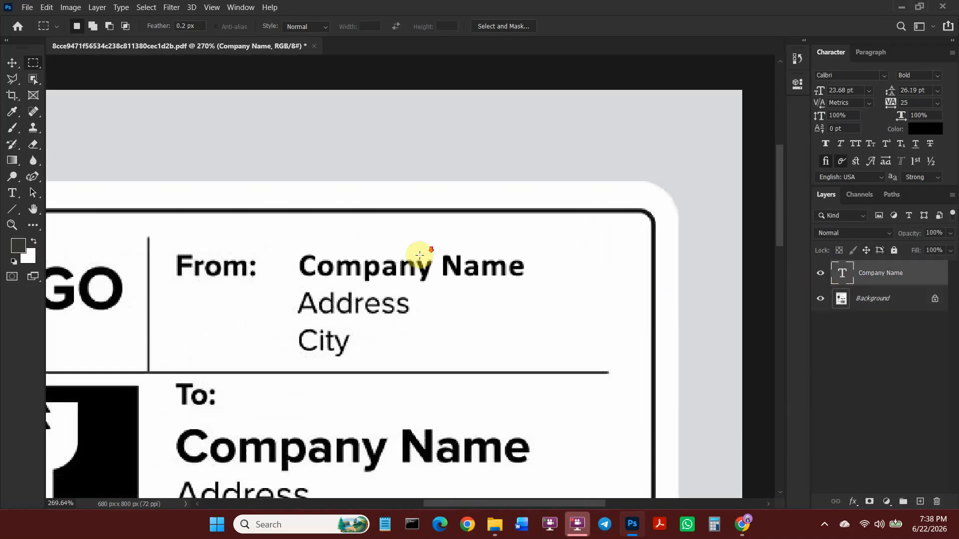
scroll(360, 260, up, 3)
scroll(517, 284, down, 1)
scroll(517, 285, up, 1)
Replace the text of the Company Name layer with "2nur Digital Agency", commit it, and switch to the Rectangular Marquee tool
double_click(843, 274)
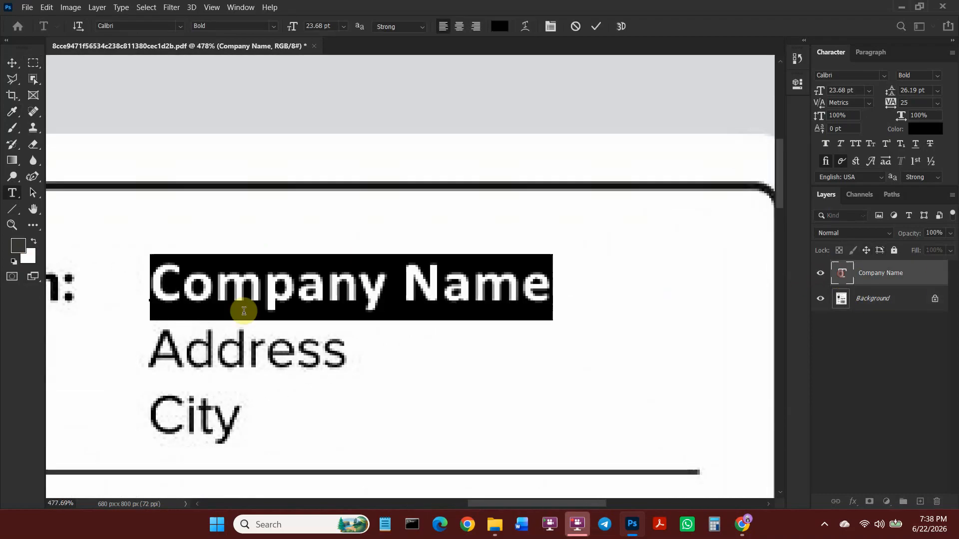
text(2)
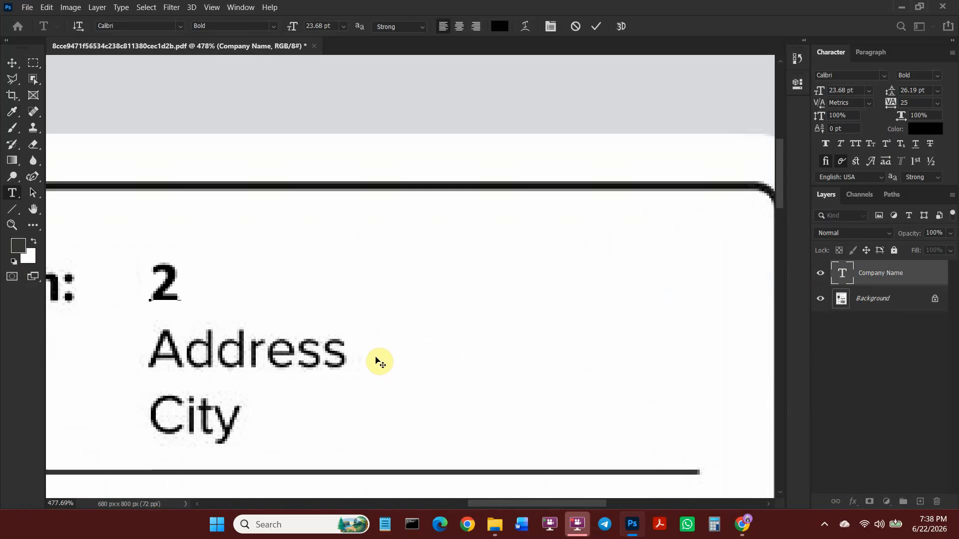
text(nur Digit)
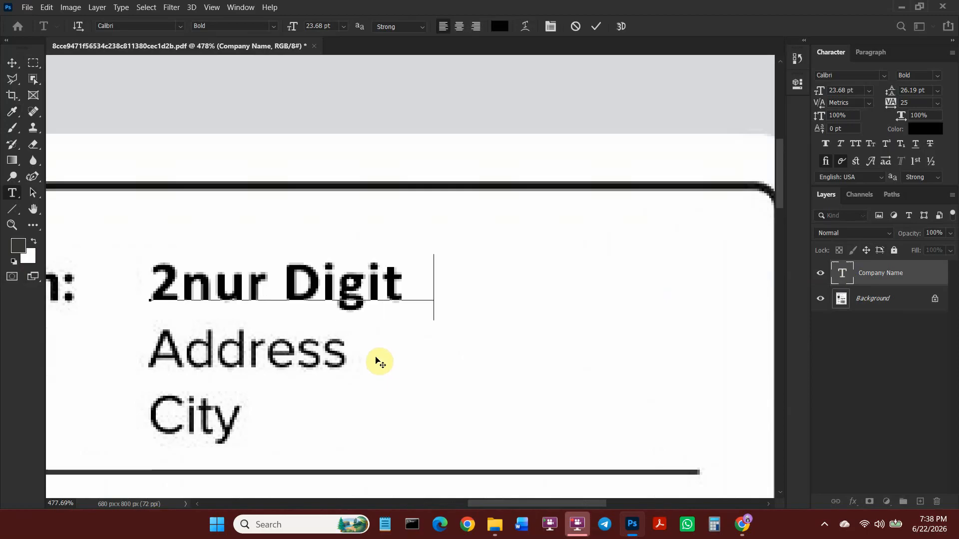
text(al Agency)
key(ctrl+Return)
key(m)
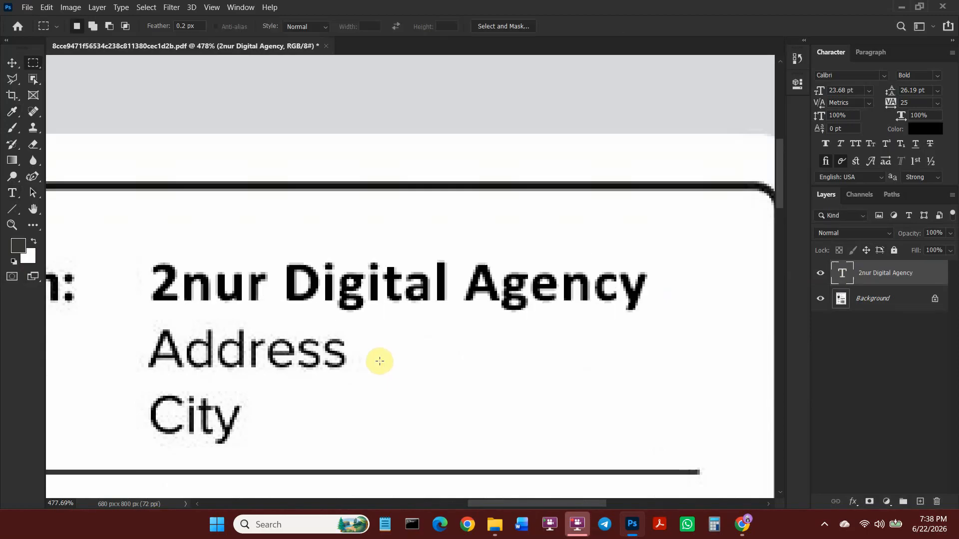
Activate the Background layer and draw a rectangular selection around the word LOGO beside the sender details
scroll(429, 341, down, 3)
scroll(332, 314, up, 4)
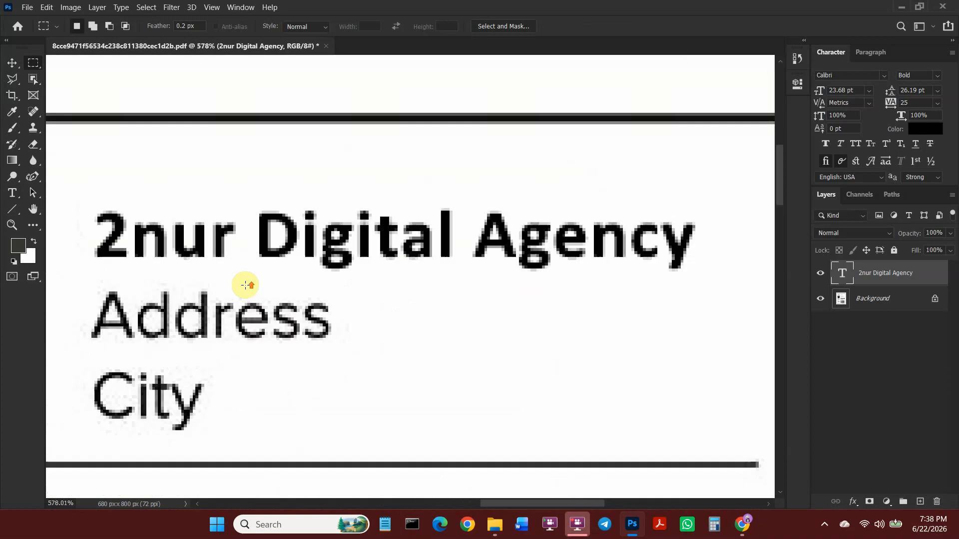
scroll(306, 242, down, 3)
scroll(299, 239, down, 6)
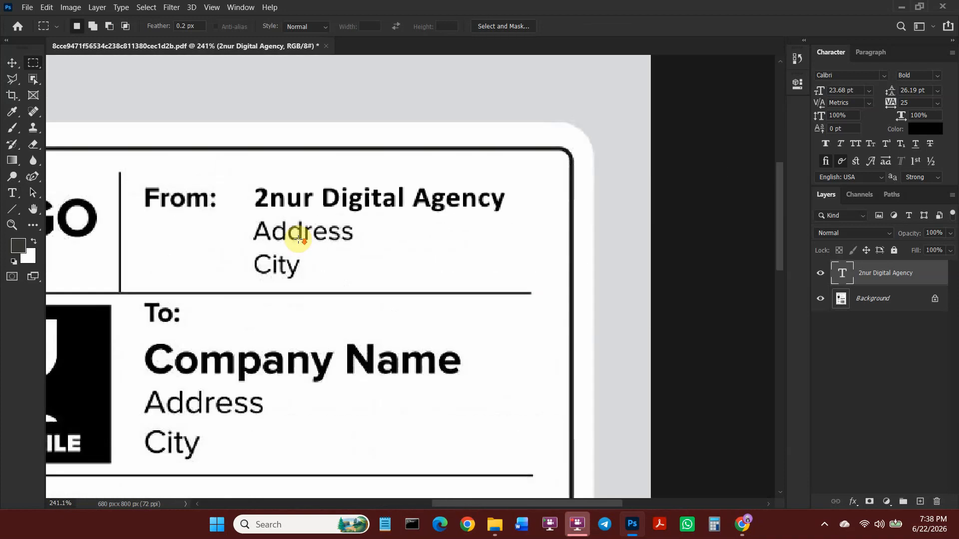
scroll(343, 287, up, 5)
scroll(94, 150, up, 3)
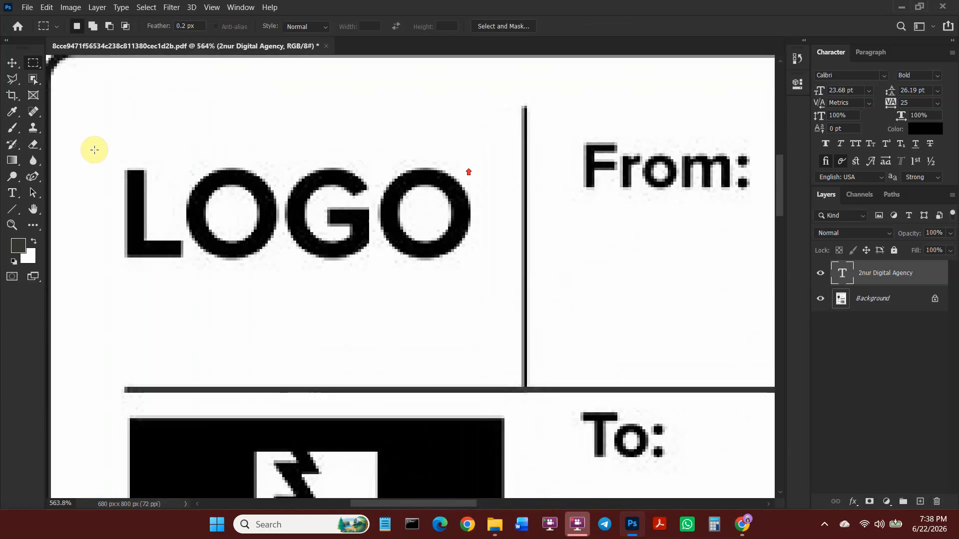
scroll(520, 225, down, 2)
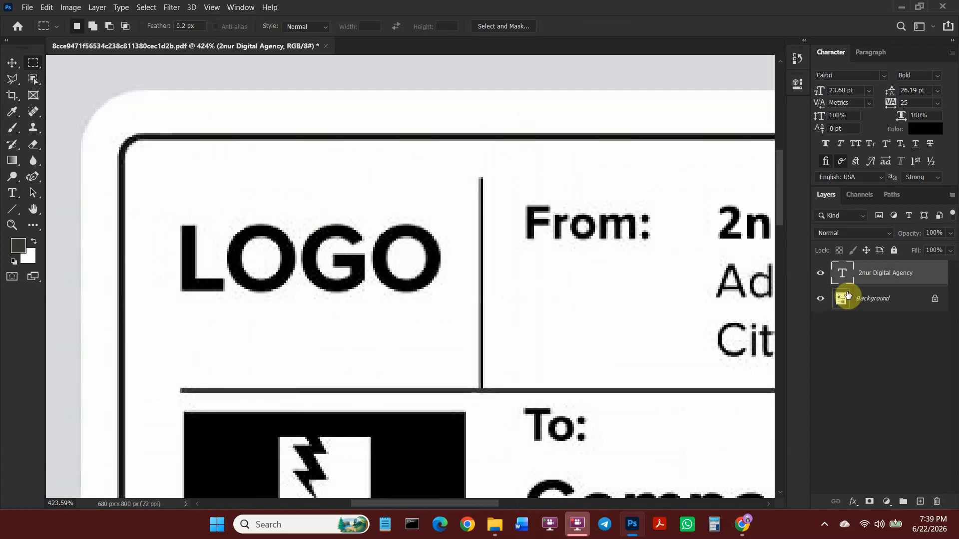
click(889, 308)
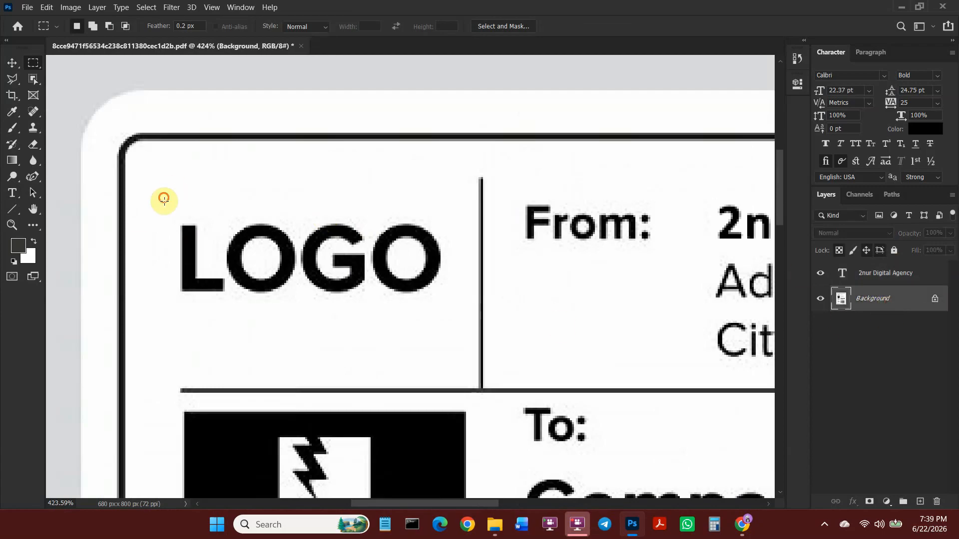
drag(189, 298, 453, 330)
Fill the selected LOGO area with the background colour in Normal mode at 100% opacity, and deselect
right_click(406, 302)
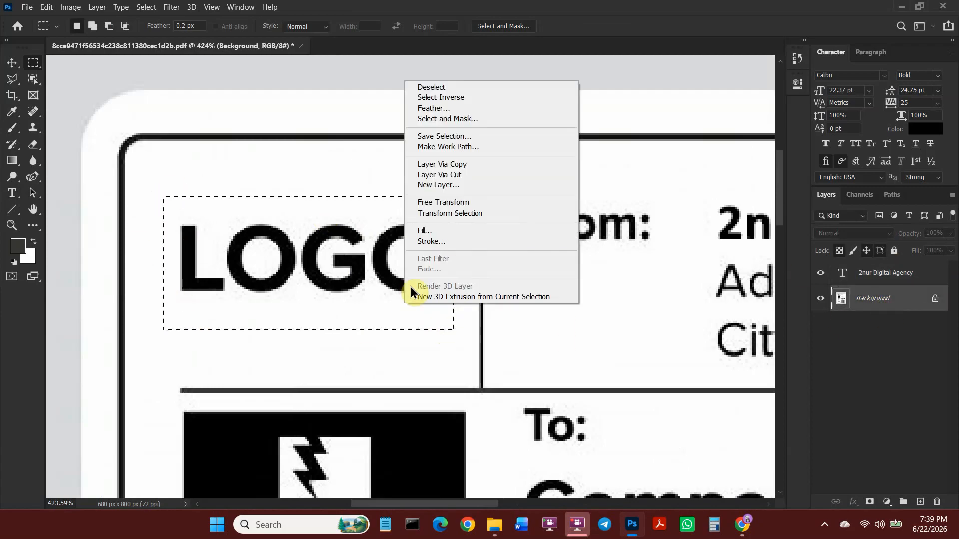
click(467, 232)
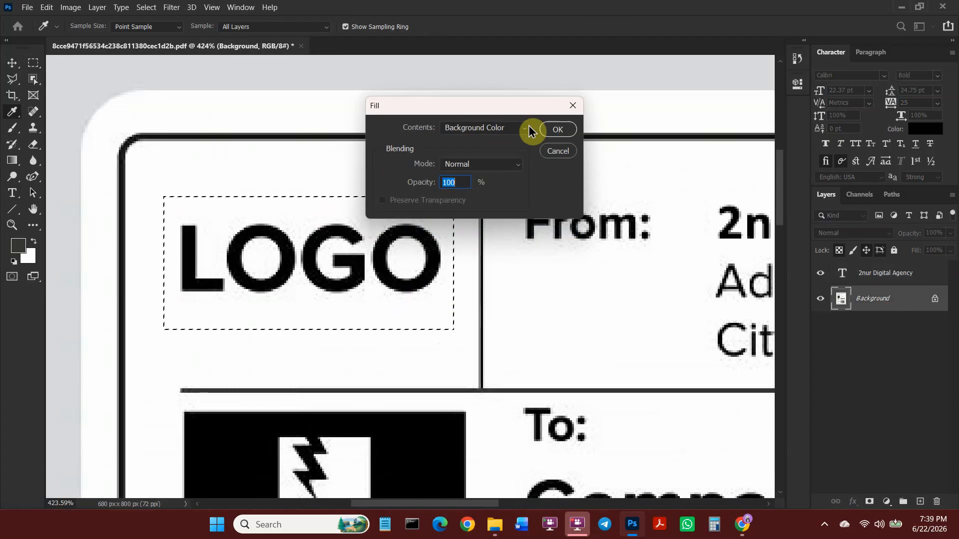
click(558, 129)
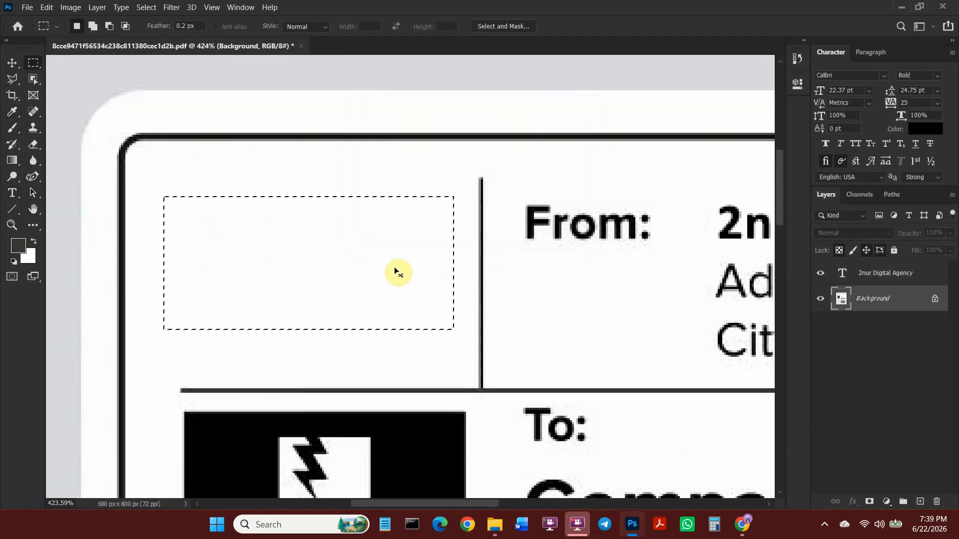
scroll(274, 268, down, 5)
scroll(265, 266, up, 3)
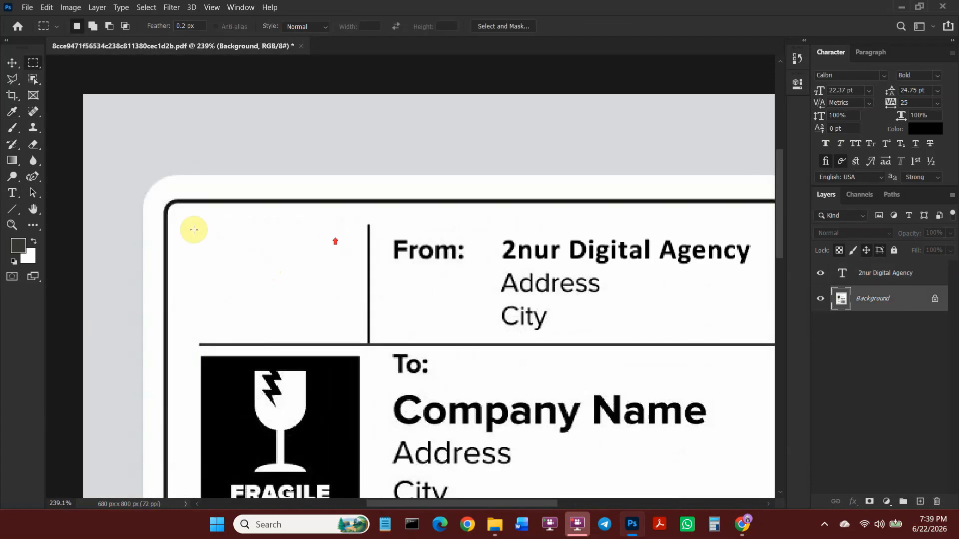
scroll(284, 267, down, 3)
scroll(294, 272, up, 3)
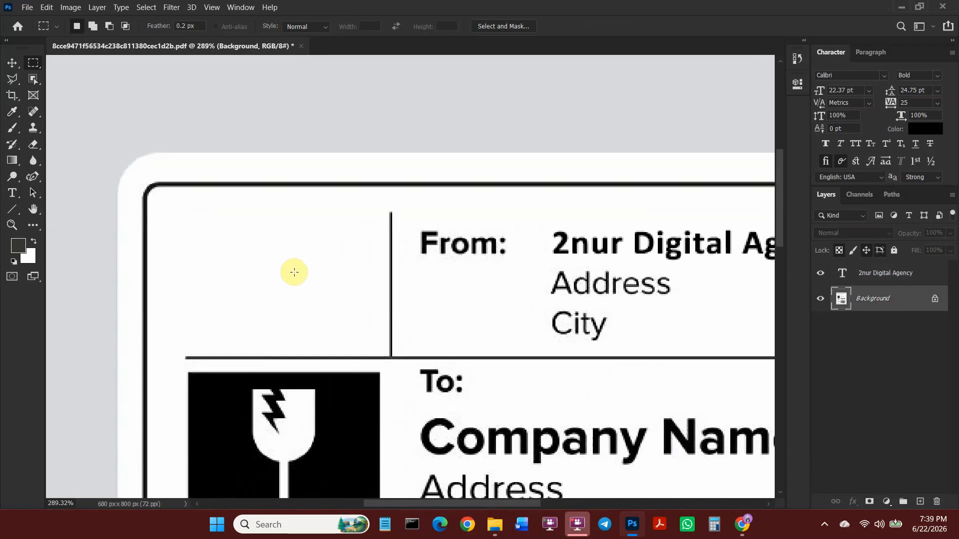
Place the file "2nur dizital agency logo (1).svg" from the Downloads folder into the label's empty logo area
click(493, 526)
scroll(332, 330, up, 10)
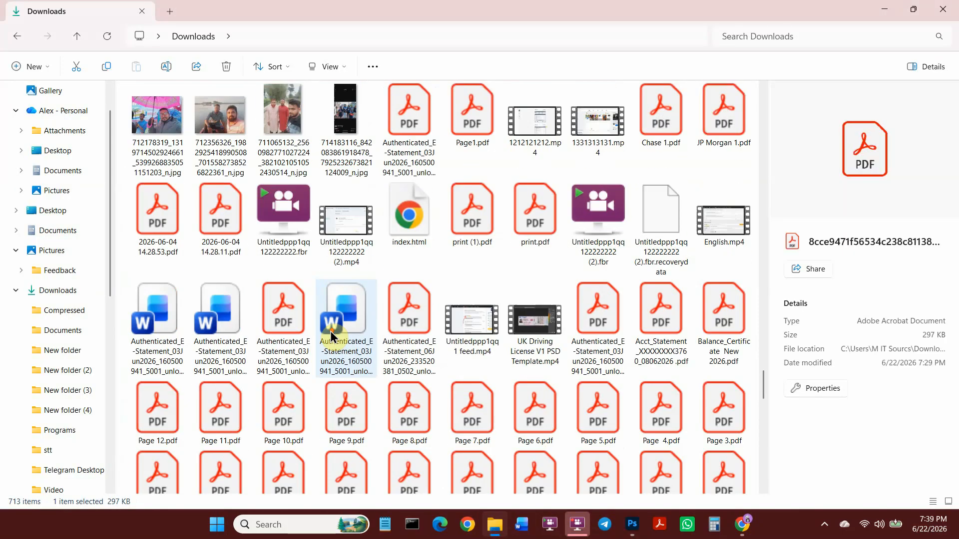
scroll(349, 320, up, 15)
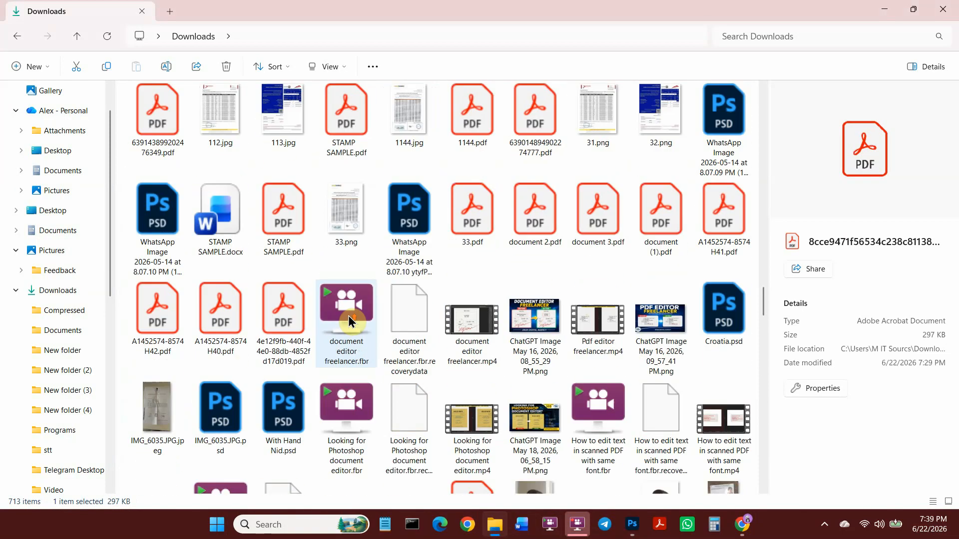
scroll(348, 320, up, 10)
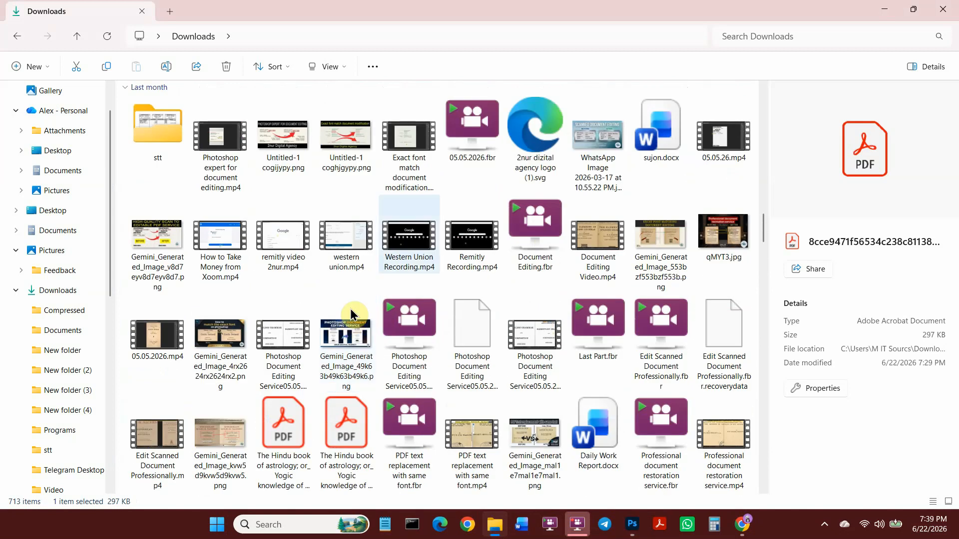
drag(532, 140, 259, 281)
Scale the placed logo to about 136% width and 133% height, fit it within the logo cell, and commit the placement
drag(320, 279, 377, 276)
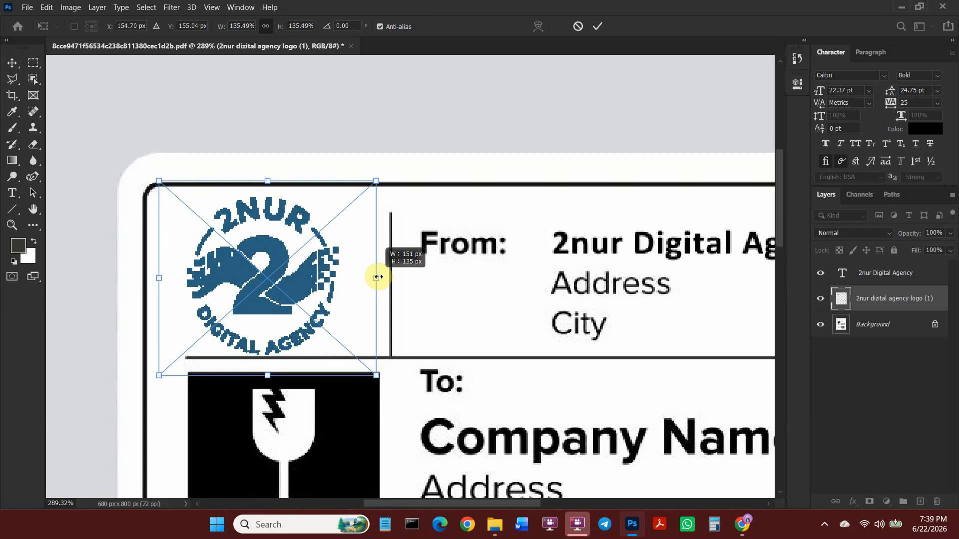
drag(276, 273, 298, 277)
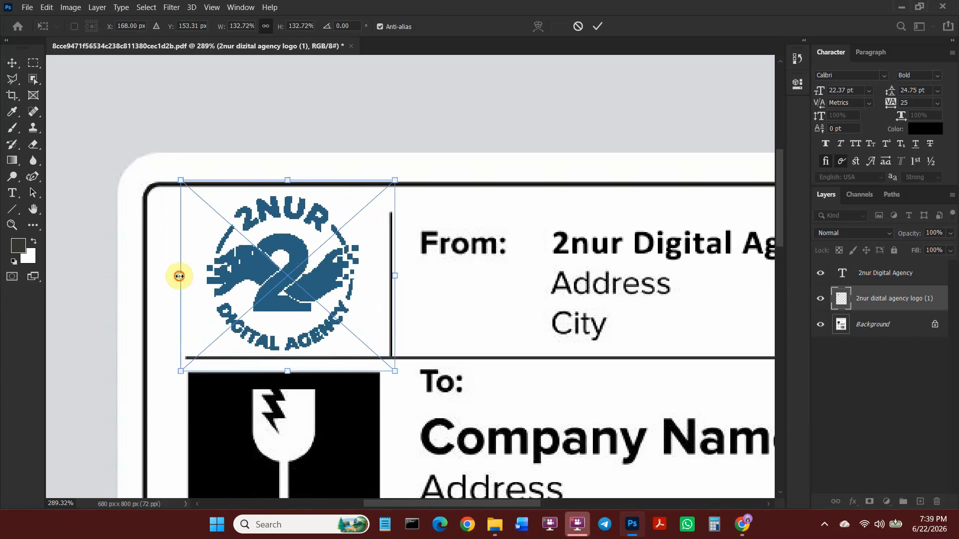
drag(179, 276, 169, 277)
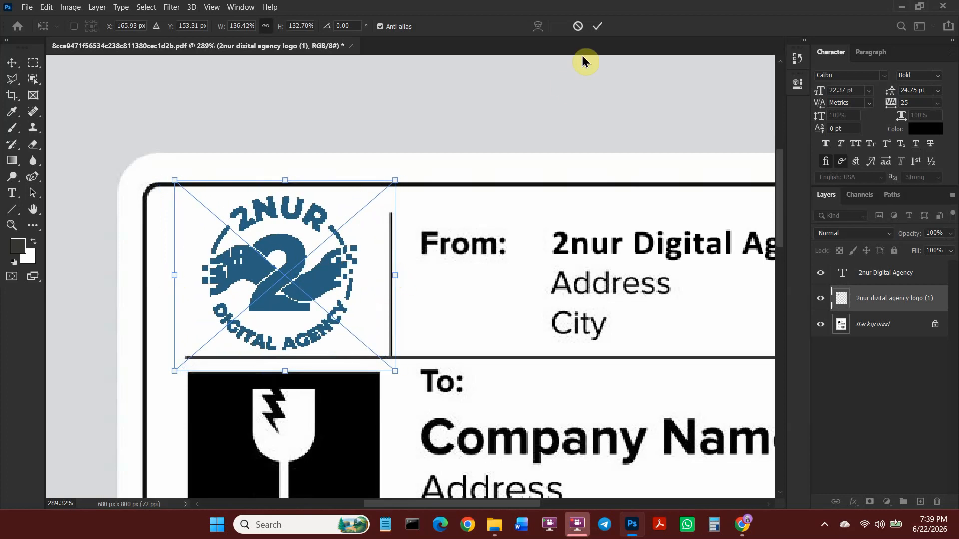
click(596, 27)
Examine the placed logo and the new sender name against the rest of the shipping label
scroll(372, 248, down, 14)
scroll(358, 178, up, 14)
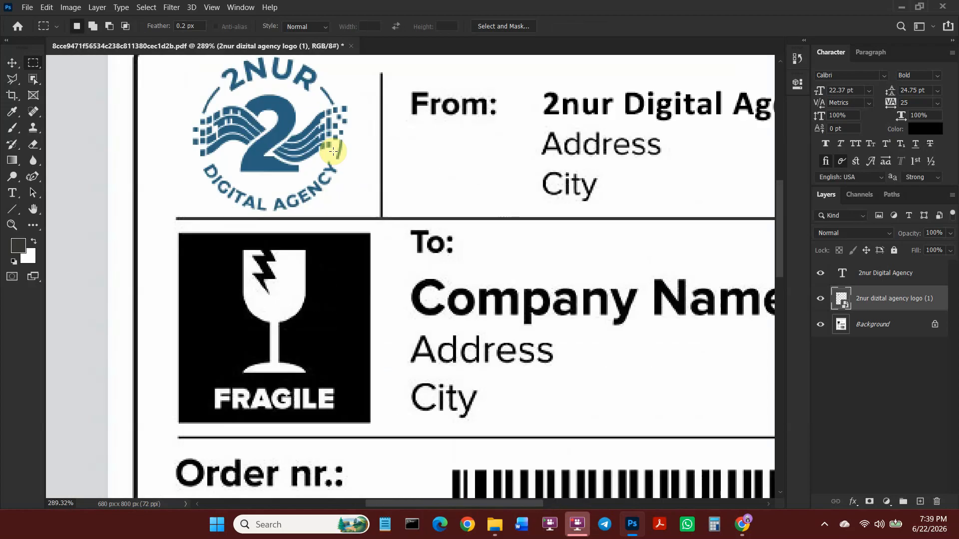
scroll(300, 189, down, 5)
scroll(370, 232, up, 4)
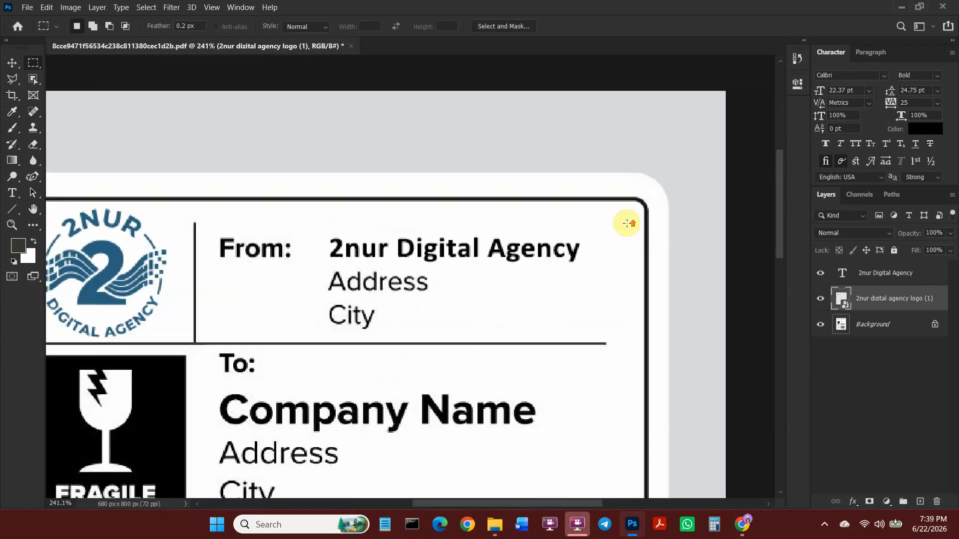
scroll(626, 223, down, 3)
scroll(559, 246, up, 3)
scroll(507, 239, down, 1)
scroll(434, 257, up, 1)
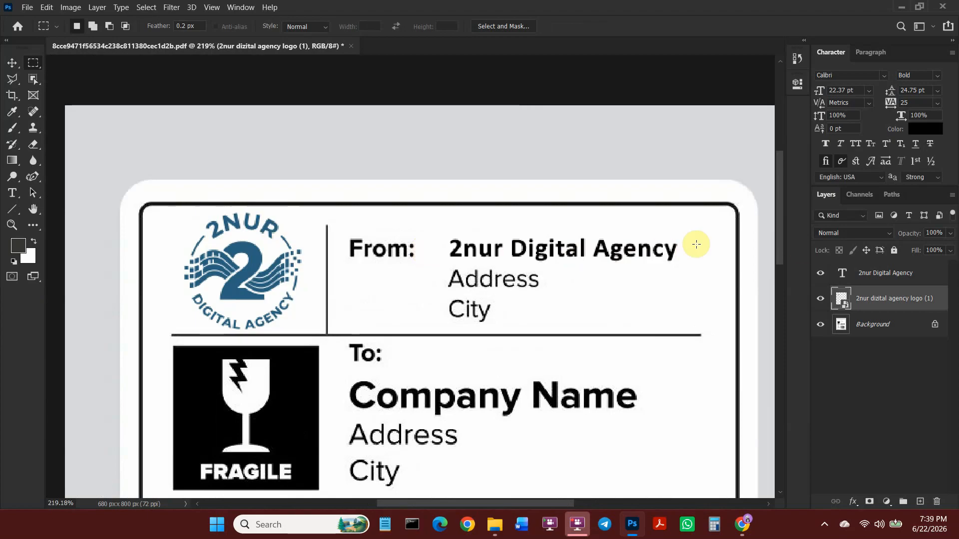
scroll(429, 240, down, 2)
scroll(618, 235, up, 2)
scroll(574, 240, down, 2)
scroll(436, 252, up, 1)
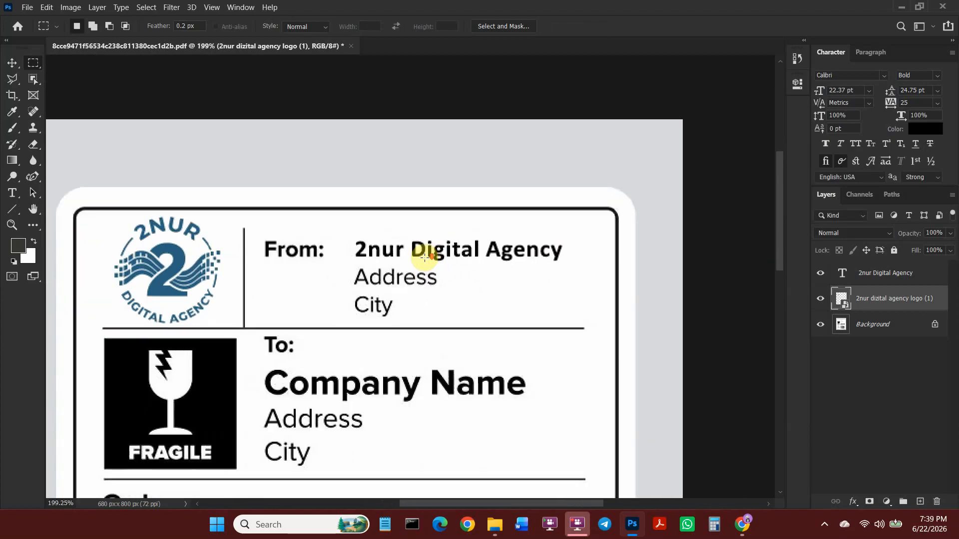
scroll(424, 253, down, 1)
scroll(403, 221, down, 2)
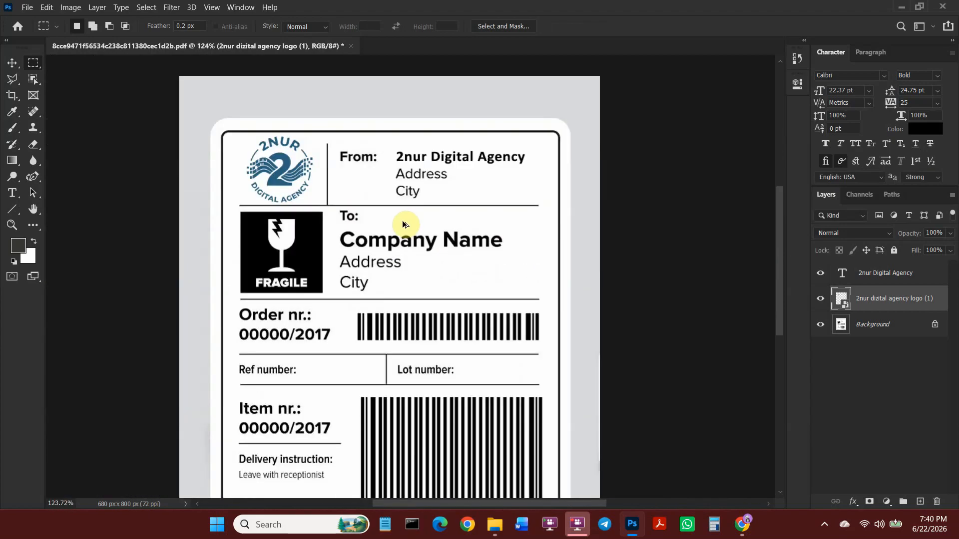
Save a layered Photoshop PDF copy in Downloads as "8cce9471f56534c238c811380cec1d2b copy copy.pdf", based on the High Quality Print preset
key(ctrl+shift+s)
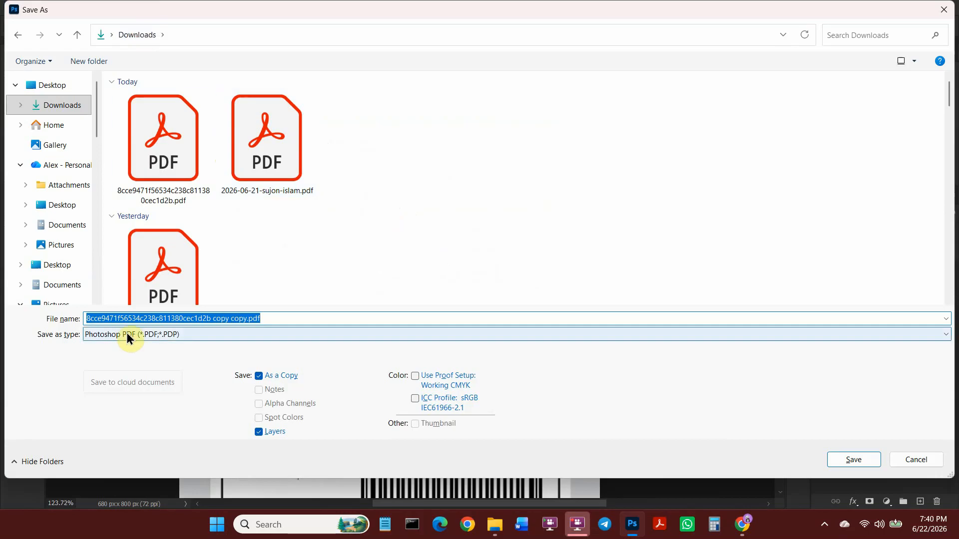
click(853, 460)
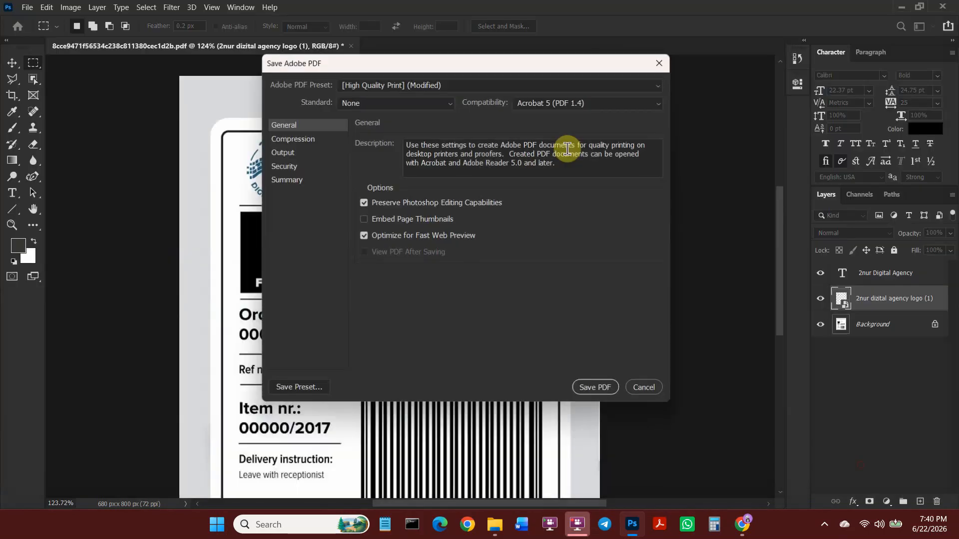
click(599, 388)
Open the original "8cce9471f56534c238c811380cec1d2b.pdf" from Downloads in Acrobat and close the All tools pane to view the label
click(491, 525)
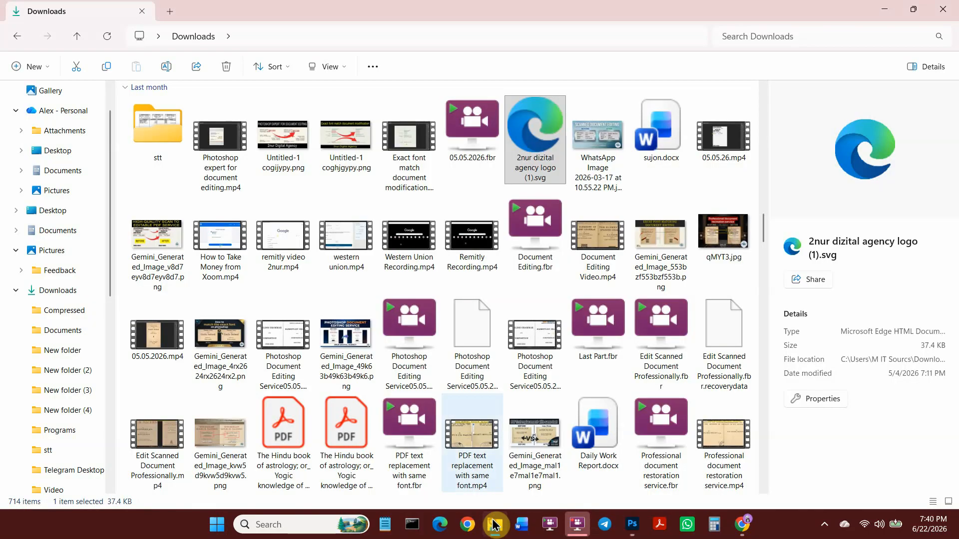
scroll(653, 182, down, 15)
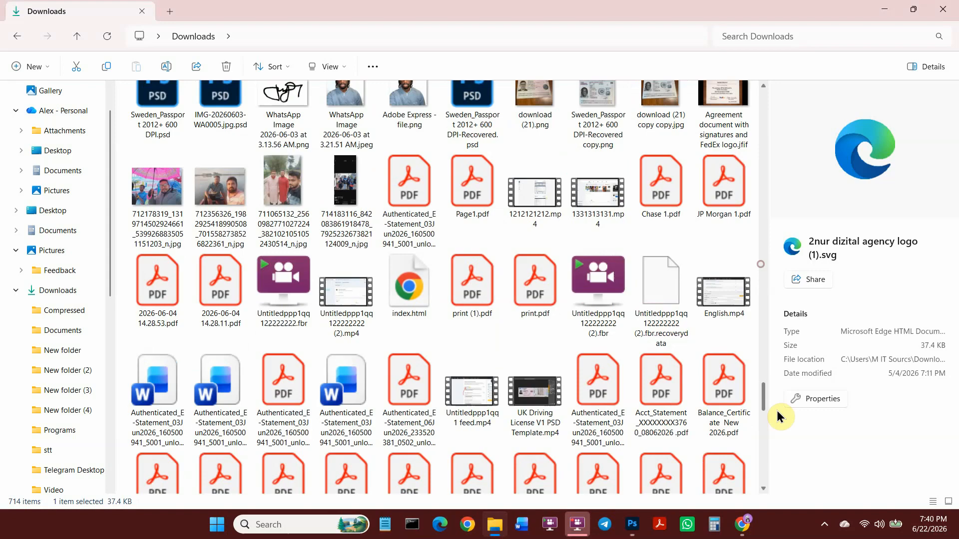
drag(777, 412, 777, 483)
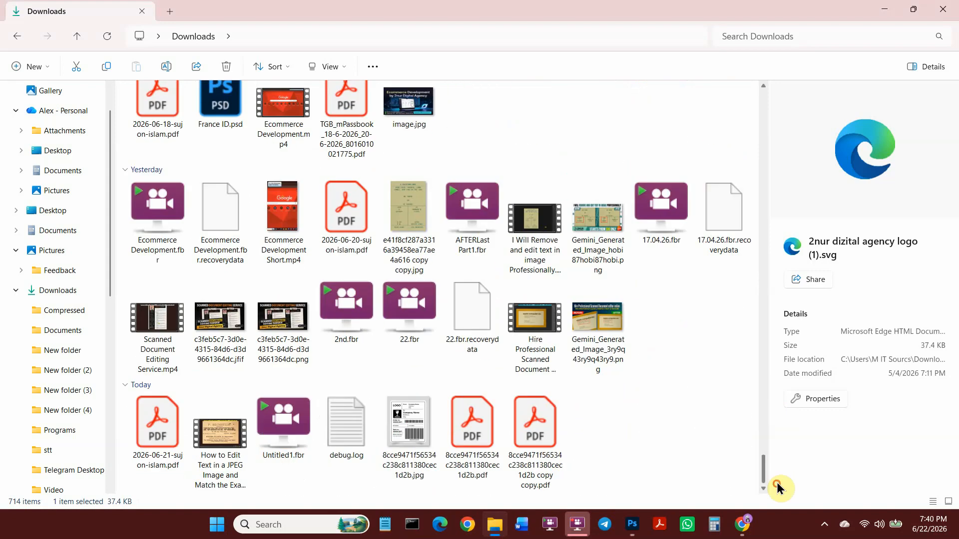
click(531, 426)
click(479, 422)
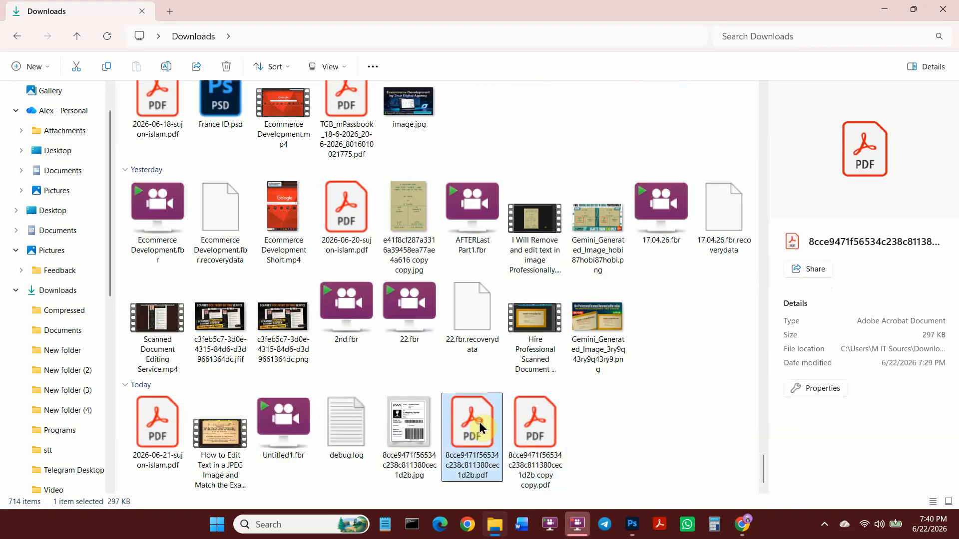
click(480, 424)
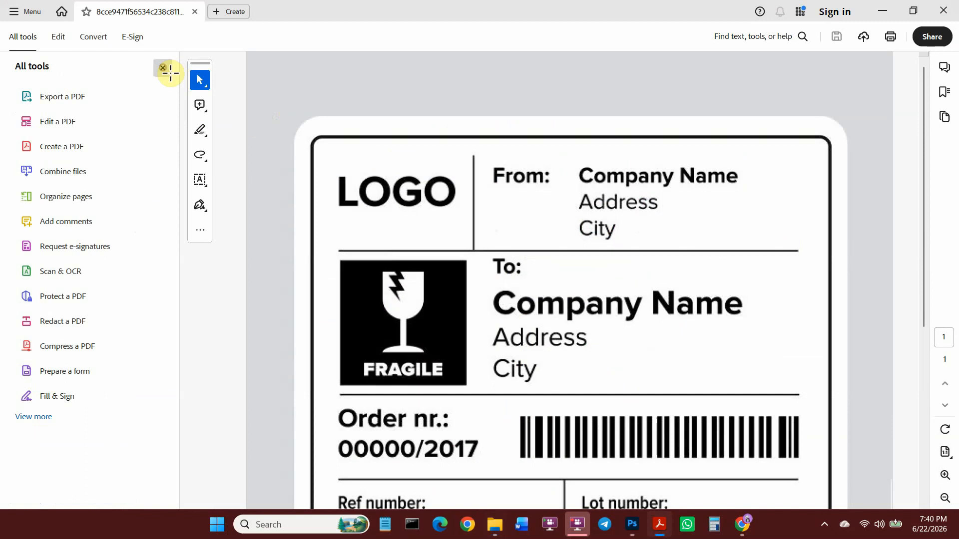
click(168, 71)
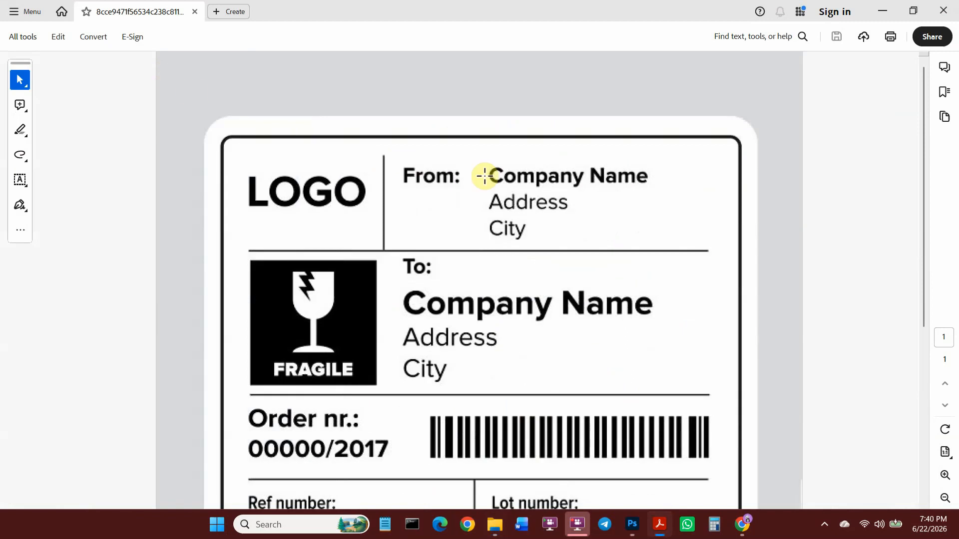
Open the edited "8cce9471f56534c238c811380cec1d2b copy copy.pdf" from Downloads in Microsoft Edge and close the empty new tab
drag(613, 20, 849, 85)
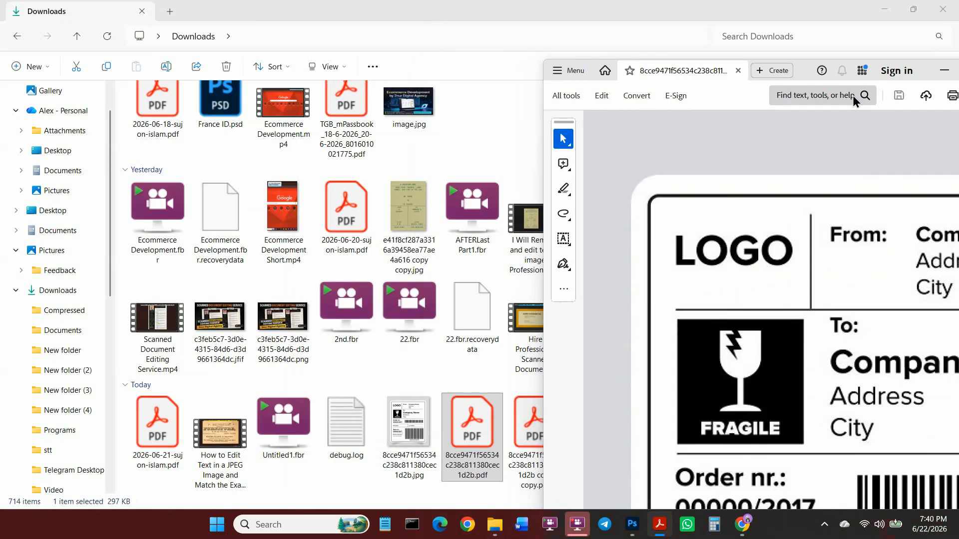
click(542, 428)
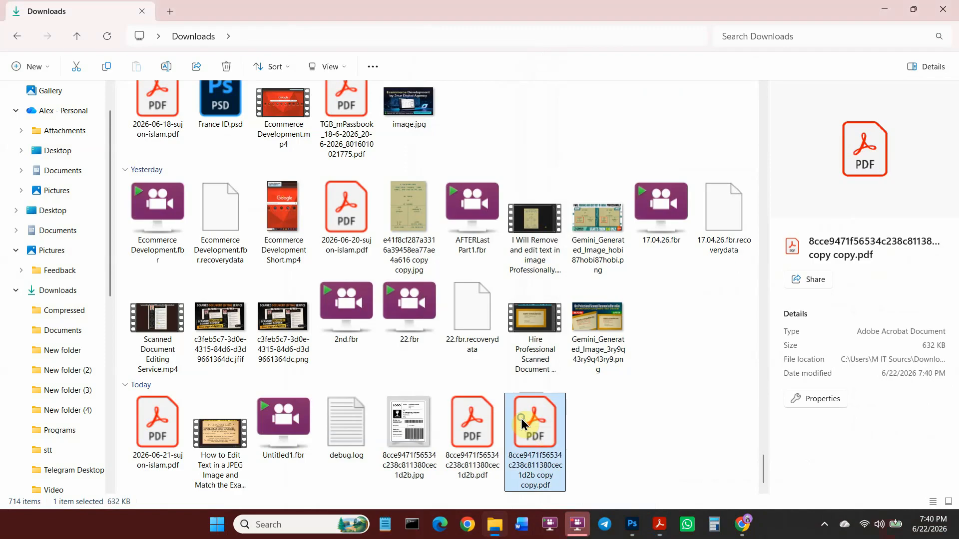
right_click(520, 419)
mouse_move(692, 158)
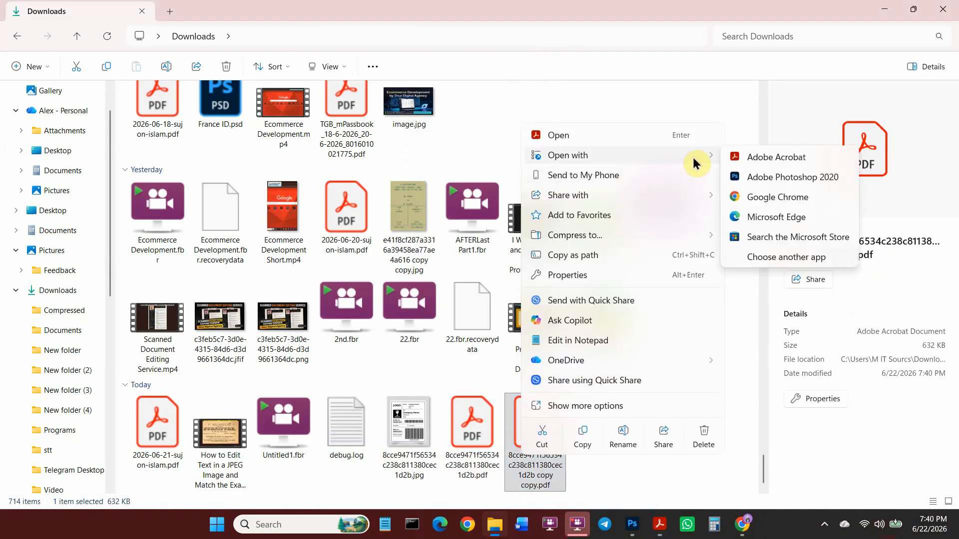
click(764, 225)
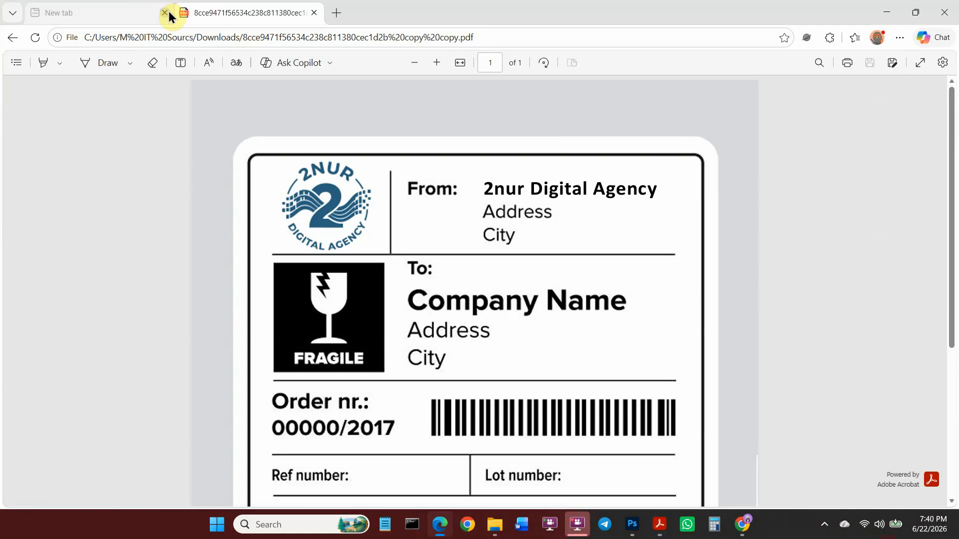
click(166, 12)
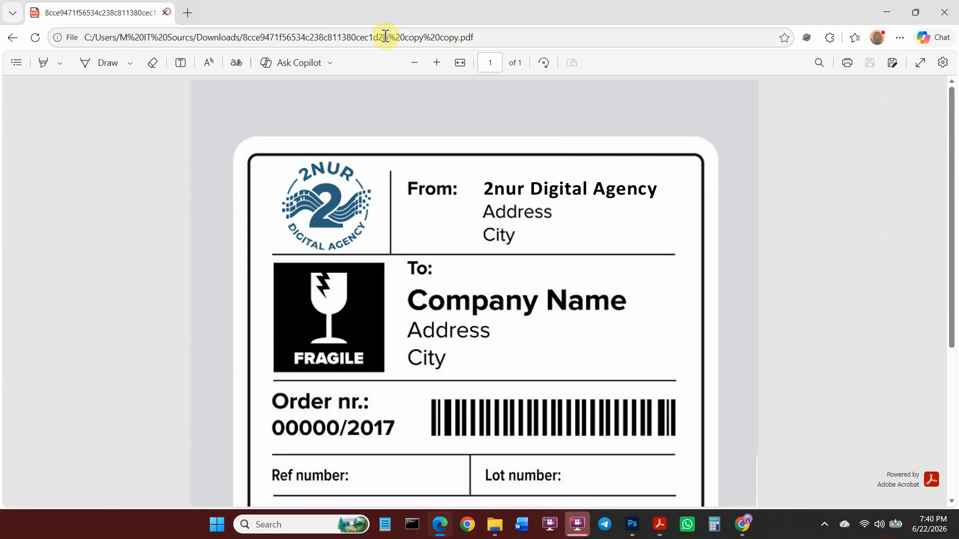
Arrange the Edge window with the edited label and the Acrobat window with the original side by side, each filling half the screen
drag(385, 15, 0, 67)
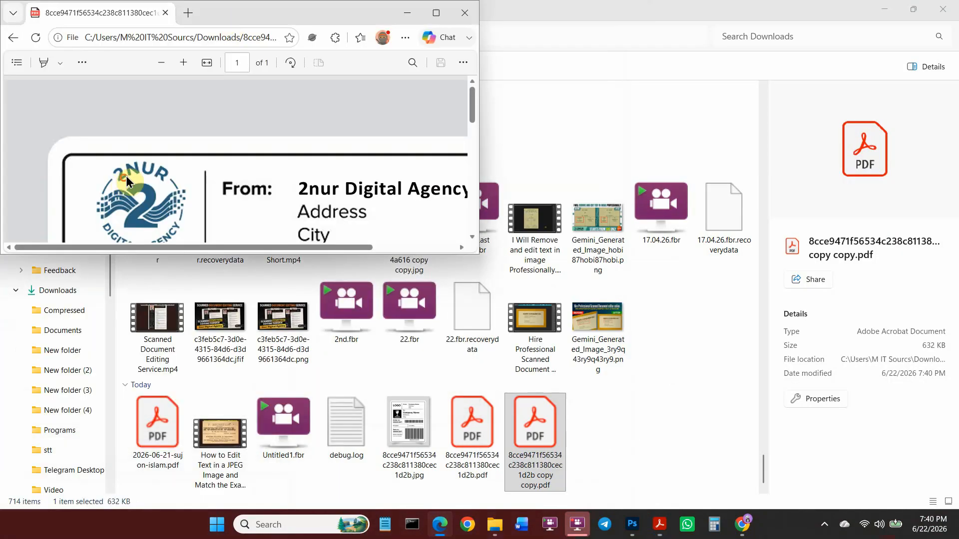
drag(246, 10, 1, 119)
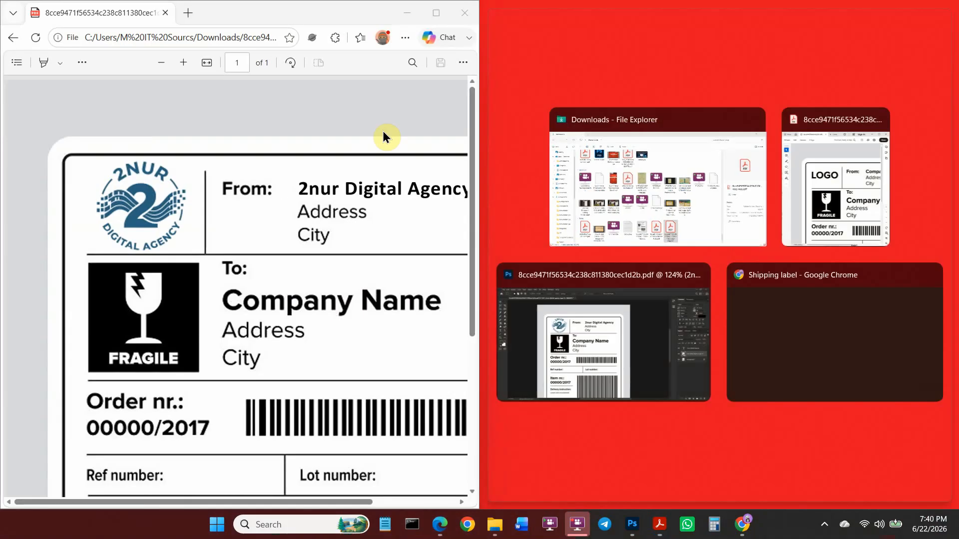
click(838, 201)
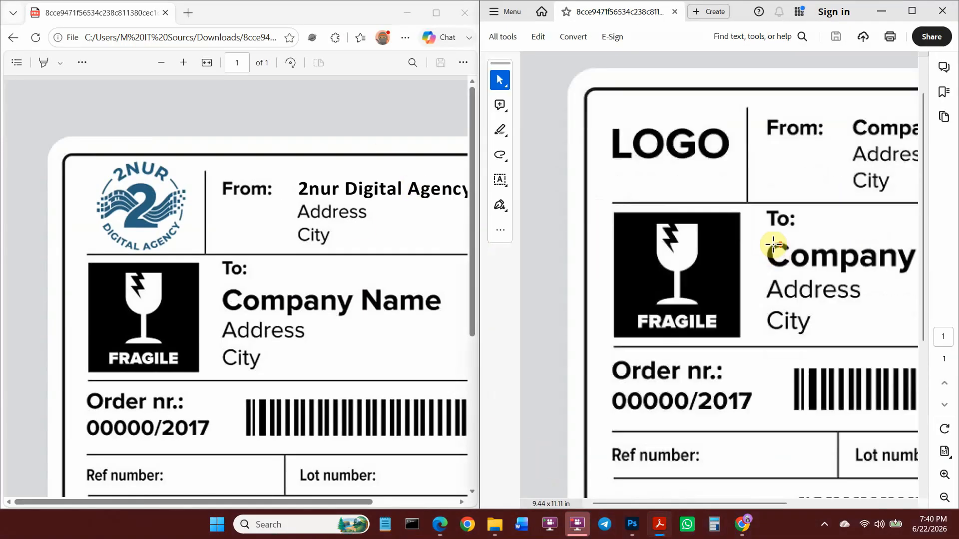
Compare the sender name, the logo and the rest of the label between the edited PDF and the original at full-label view
scroll(864, 307, down, 4)
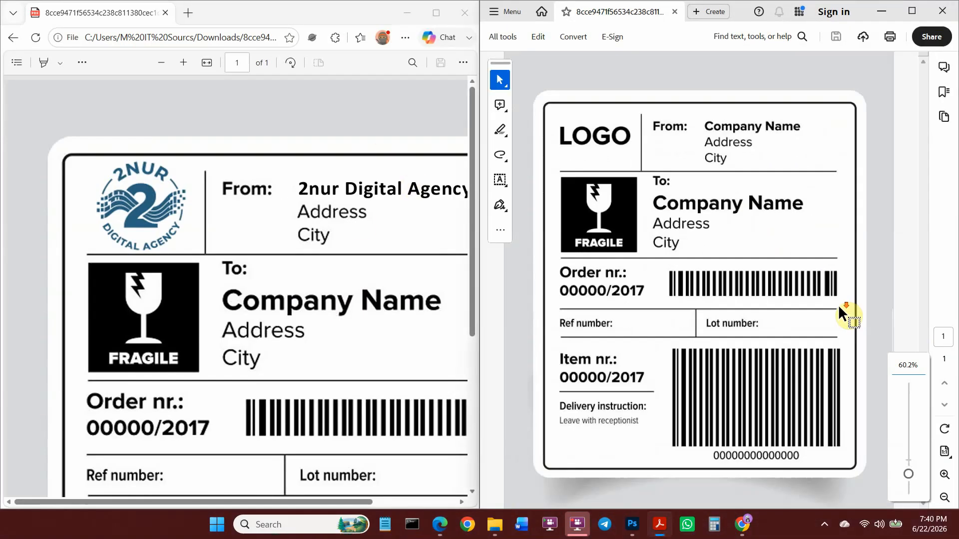
scroll(265, 270, down, 3)
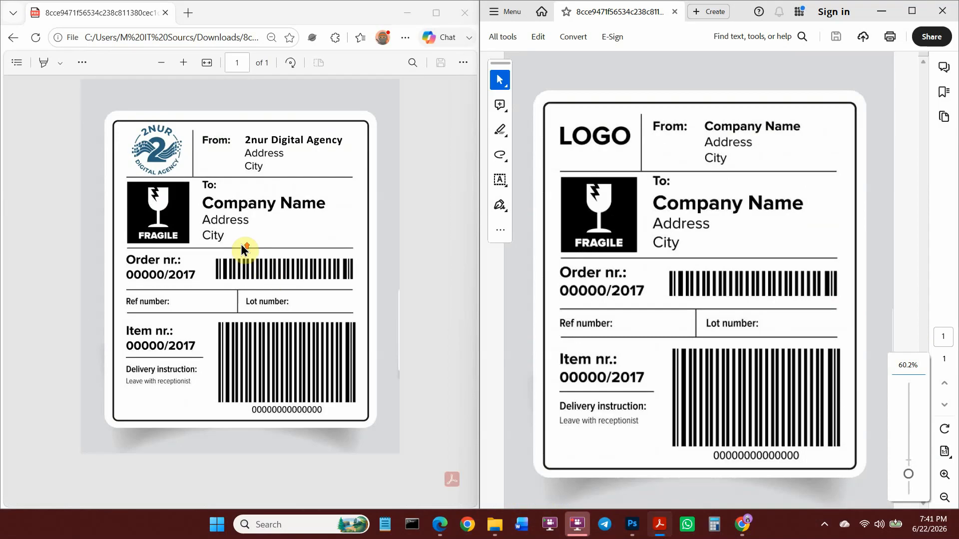
scroll(245, 243, up, 1)
scroll(236, 240, down, 1)
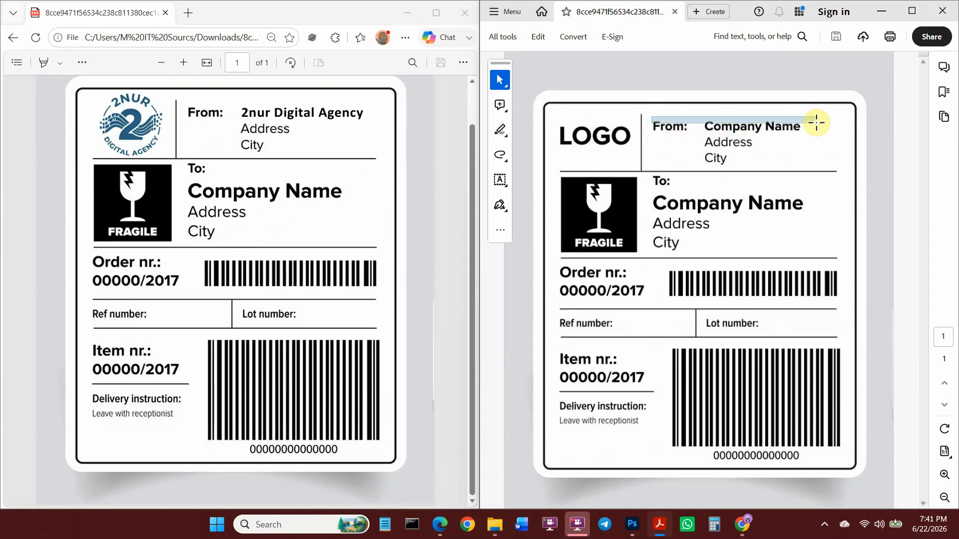
click(234, 107)
drag(248, 110, 368, 112)
click(368, 112)
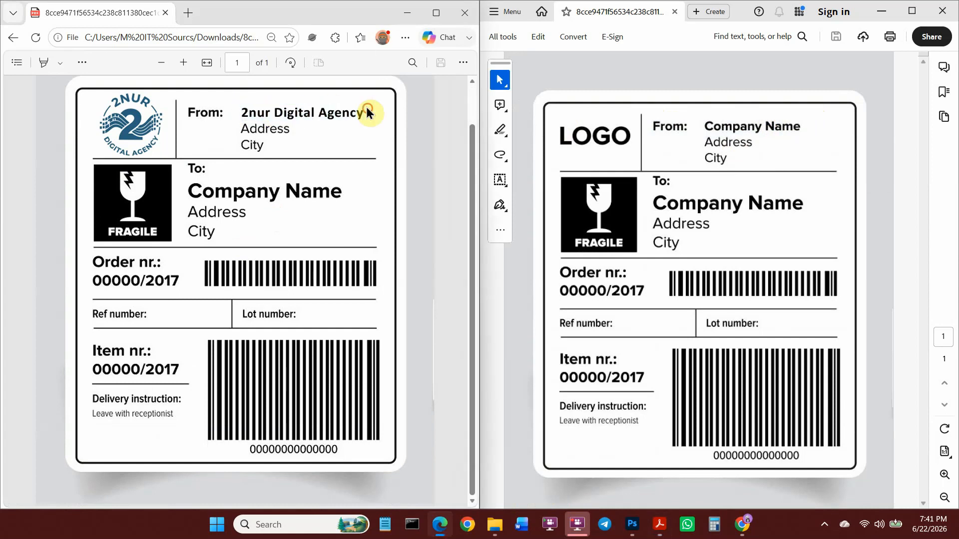
drag(546, 110, 638, 156)
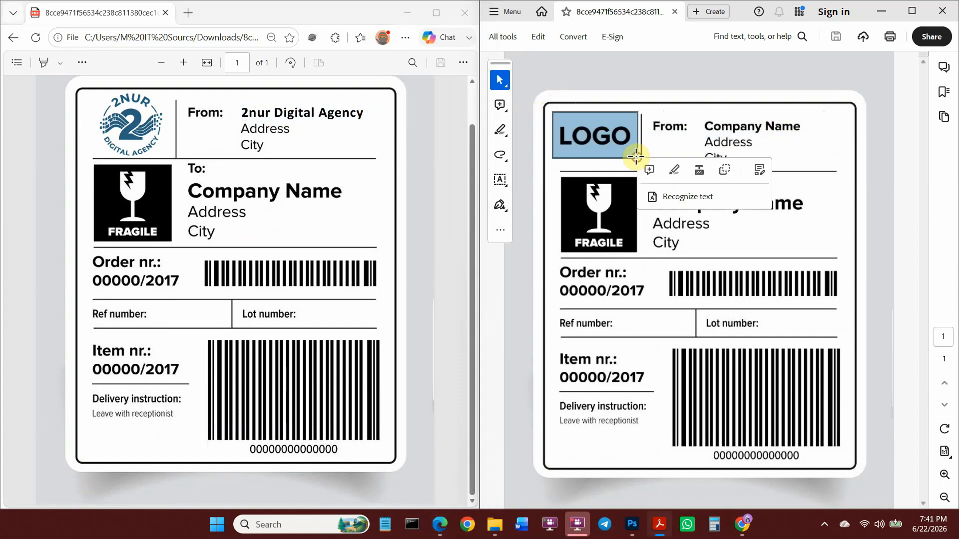
click(137, 121)
click(221, 140)
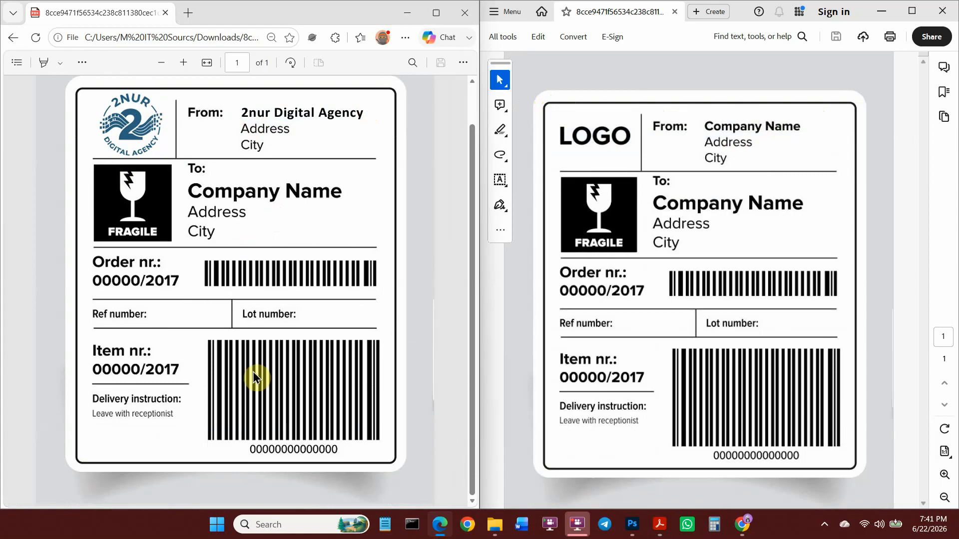
scroll(214, 313, up, 1)
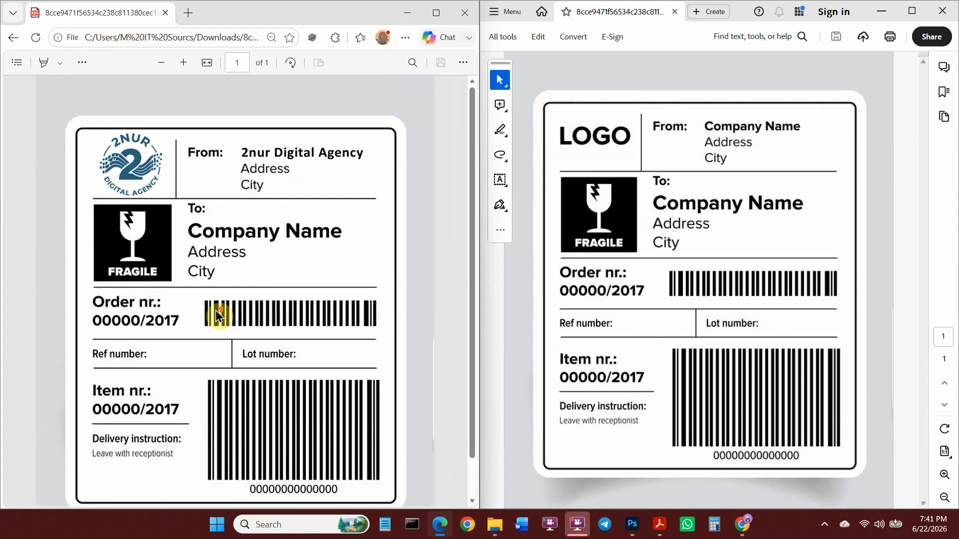
scroll(427, 309, down, 1)
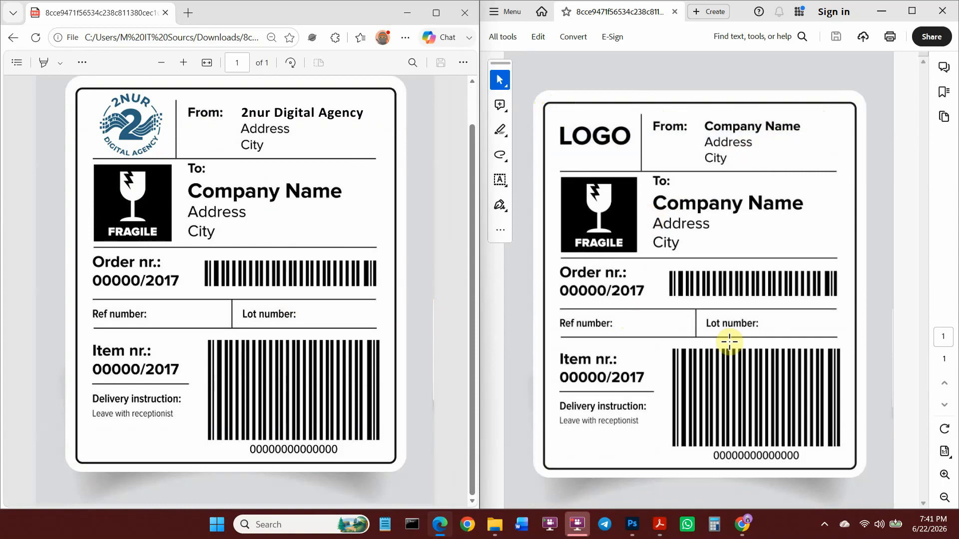
scroll(210, 306, up, 1)
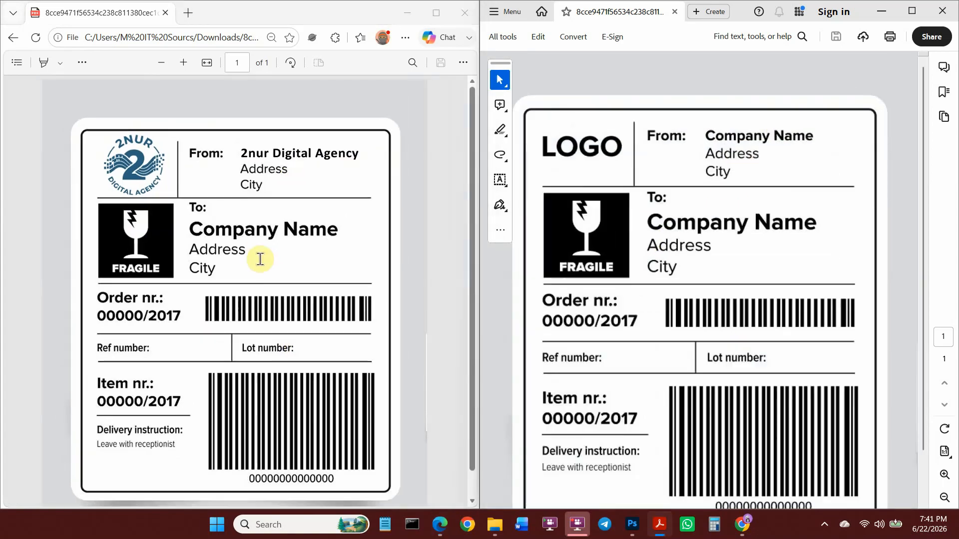
scroll(286, 264, down, 1)
click(676, 300)
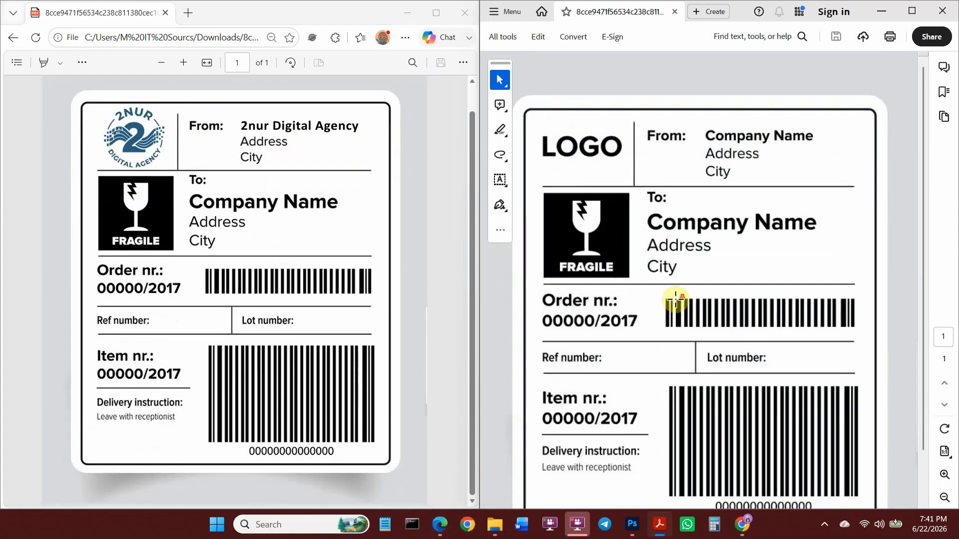